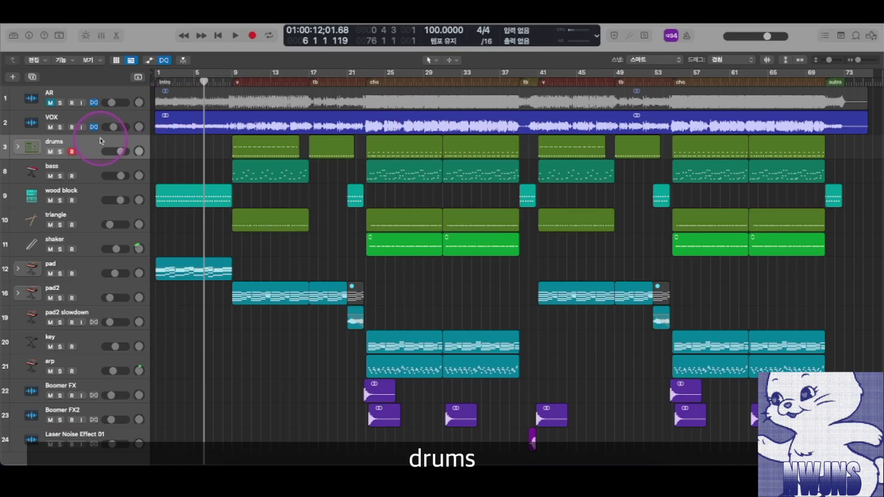
Mute the VOX track and solo the drums track
{"action": "left_click", "coordinate": [101, 140]}
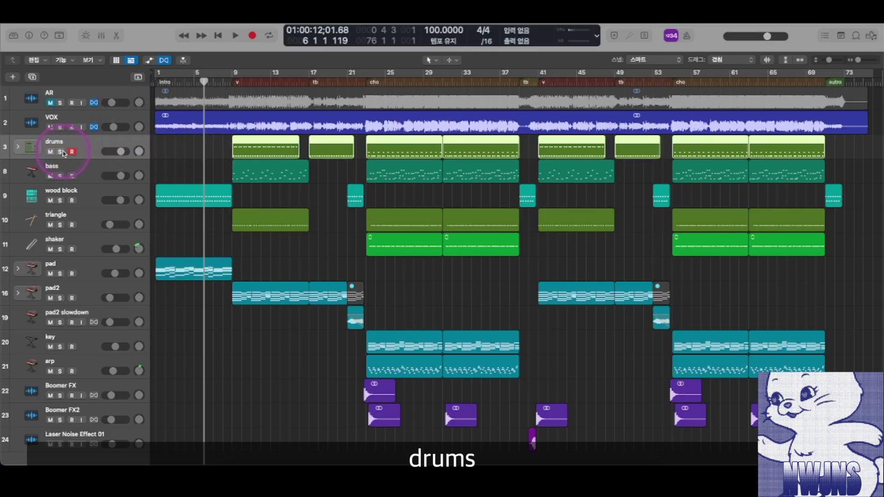
{"action": "left_click", "coordinate": [50, 127]}
{"action": "left_click", "coordinate": [60, 153]}
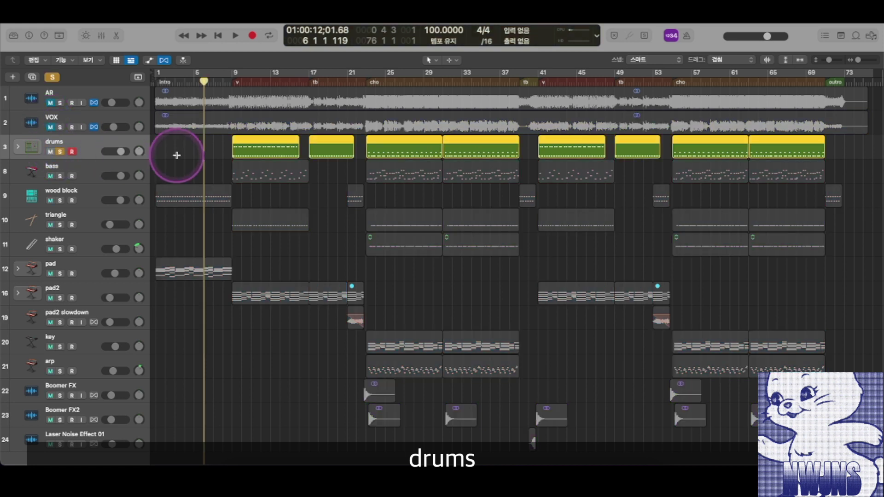
Play the soloed drums from the start of the first verse at bar 9
{"action": "key", "text": "super+Down"}
{"action": "key", "text": "super+Down"}
{"action": "key", "text": "super+Down"}
{"action": "left_click", "coordinate": [234, 81]}
{"action": "key", "text": "space"}
{"action": "scroll", "coordinate": [276, 184], "scroll_direction": "up", "scroll_amount": 4}
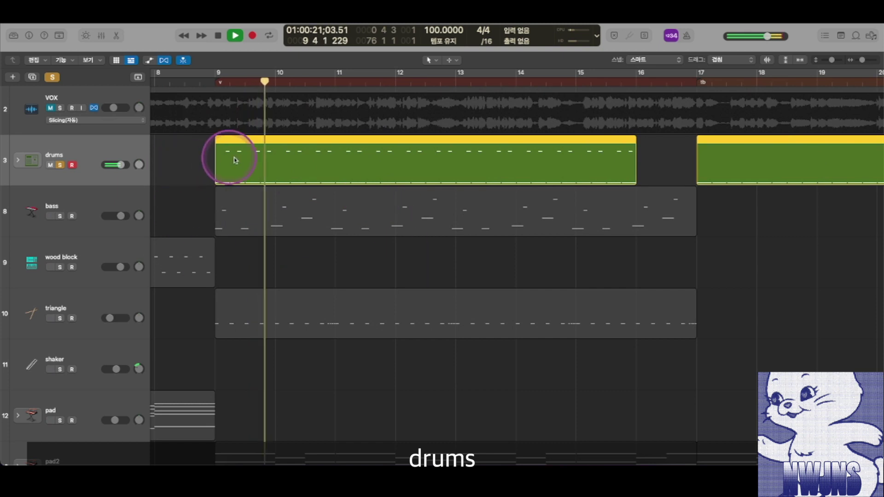
Open the drums regions in the piano roll, stop playback and examine the hi-hat, snare and kick patterns across the song
{"action": "double_click", "coordinate": [286, 155]}
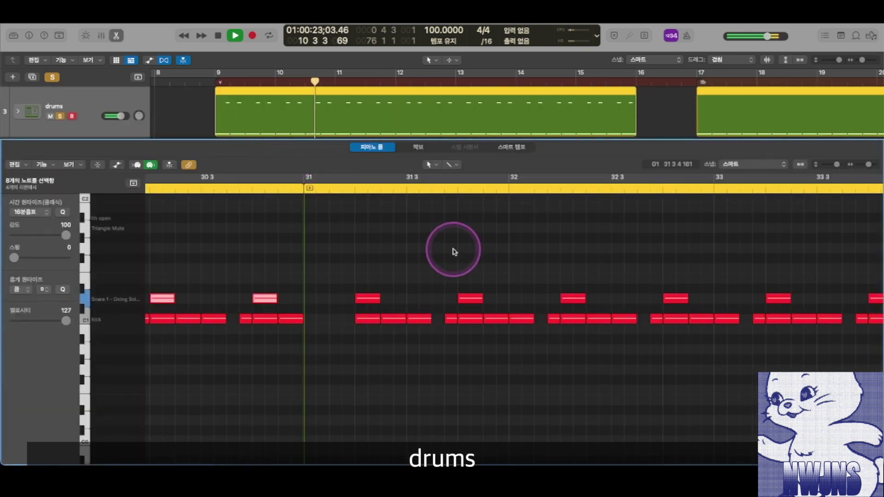
{"action": "scroll", "coordinate": [453, 251], "scroll_direction": "down", "scroll_amount": 10}
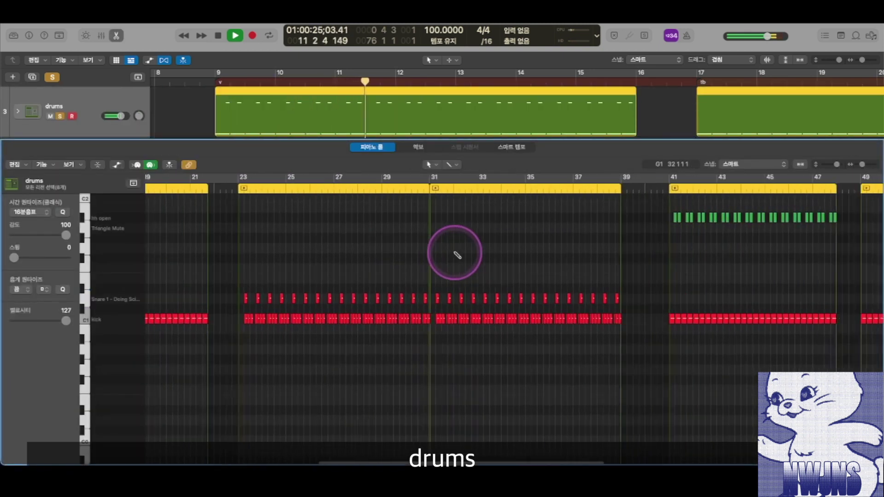
{"action": "scroll", "coordinate": [454, 252], "scroll_direction": "down", "scroll_amount": 4}
{"action": "scroll", "coordinate": [454, 254], "scroll_direction": "left", "scroll_amount": 7}
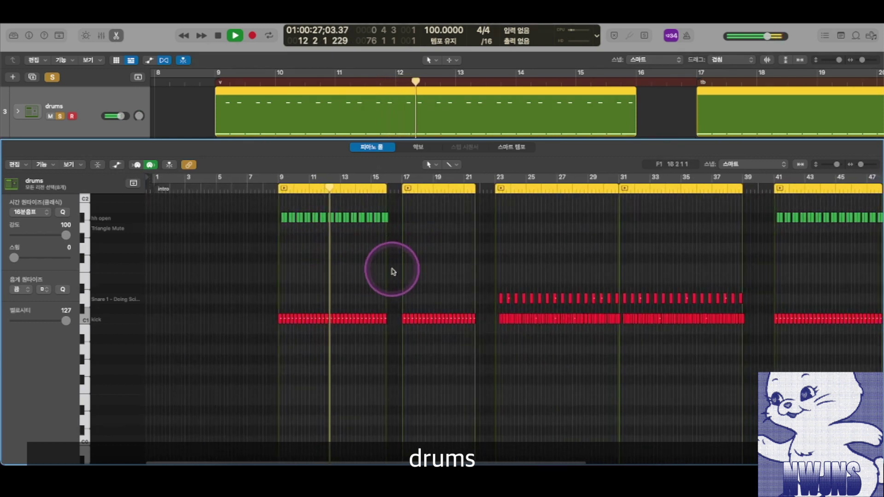
{"action": "key", "text": "space"}
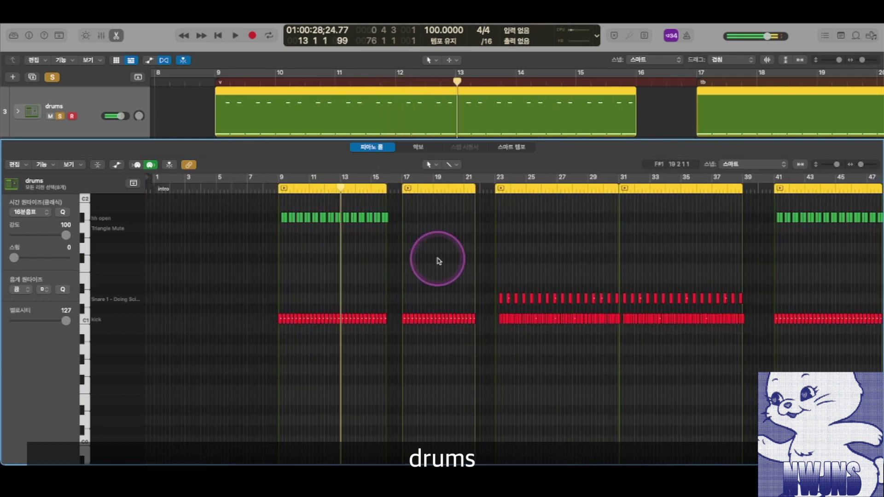
{"action": "scroll", "coordinate": [509, 253], "scroll_direction": "up", "scroll_amount": 5}
{"action": "scroll", "coordinate": [551, 252], "scroll_direction": "down", "scroll_amount": 1}
{"action": "scroll", "coordinate": [556, 253], "scroll_direction": "up", "scroll_amount": 3}
{"action": "scroll", "coordinate": [556, 253], "scroll_direction": "down", "scroll_amount": 5}
{"action": "scroll", "coordinate": [207, 300], "scroll_direction": "left", "scroll_amount": 5}
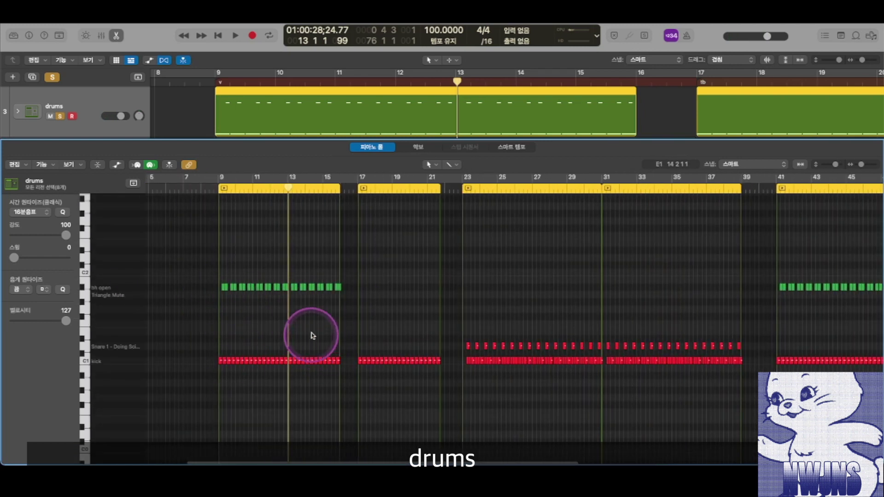
{"action": "scroll", "coordinate": [332, 325], "scroll_direction": "down", "scroll_amount": 3}
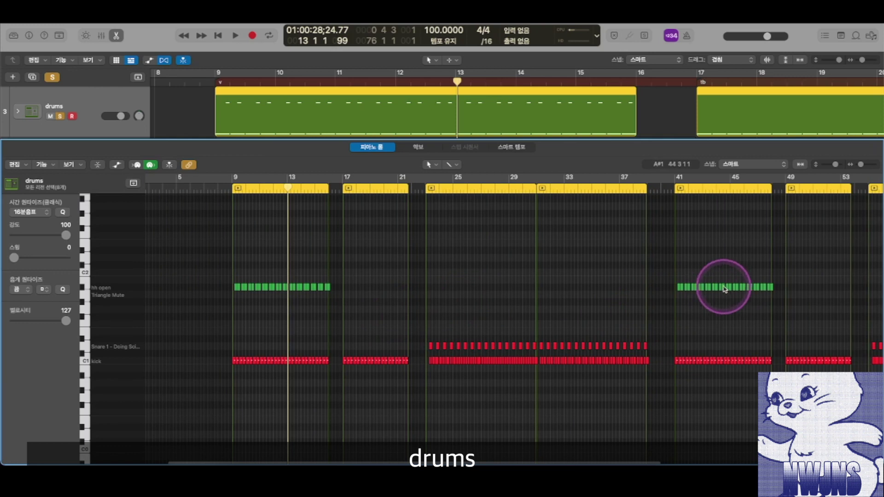
Play the drums from the first chorus at bar 23, examine their notes in the piano roll and stop playback
{"action": "left_click", "coordinate": [425, 190]}
{"action": "scroll", "coordinate": [450, 270], "scroll_direction": "up", "scroll_amount": 5}
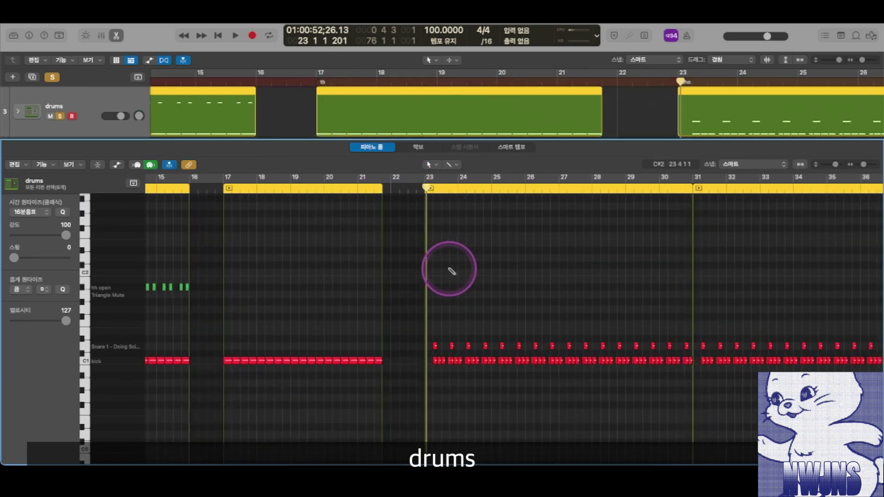
{"action": "key", "text": "space"}
{"action": "scroll", "coordinate": [467, 266], "scroll_direction": "down", "scroll_amount": 4}
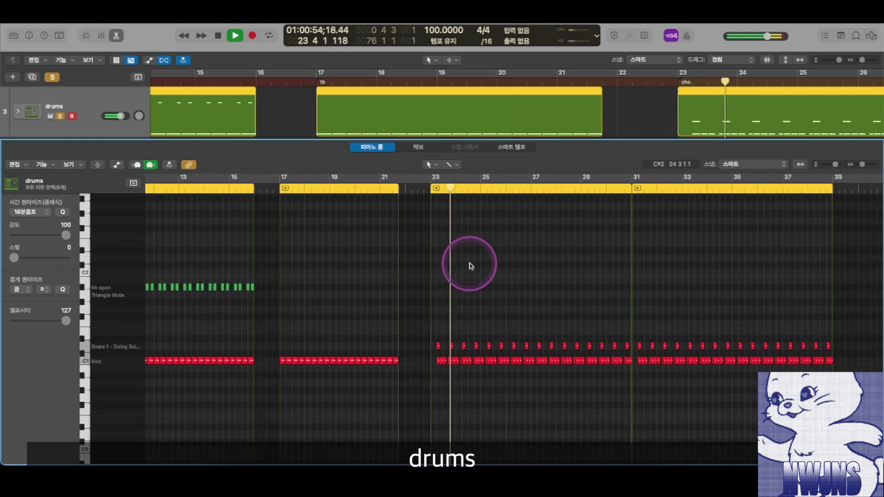
{"action": "scroll", "coordinate": [474, 266], "scroll_direction": "down", "scroll_amount": 2}
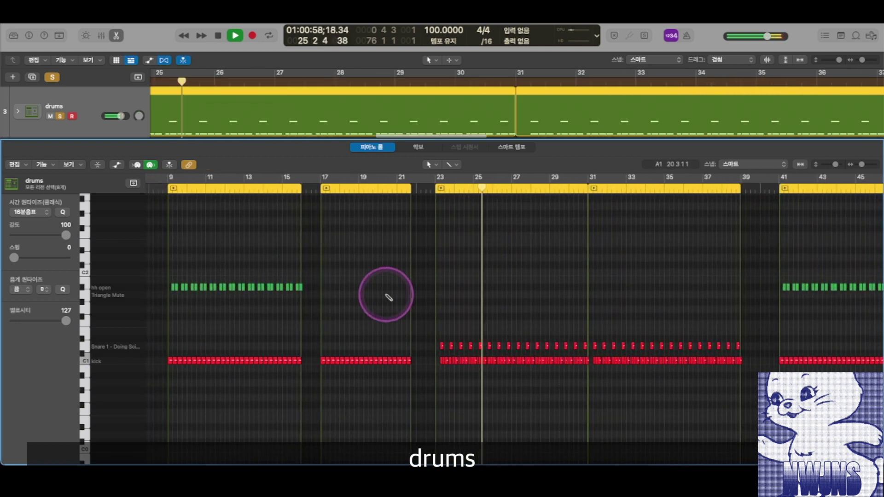
{"action": "scroll", "coordinate": [387, 292], "scroll_direction": "up", "scroll_amount": 5}
{"action": "scroll", "coordinate": [386, 293], "scroll_direction": "down", "scroll_amount": 6}
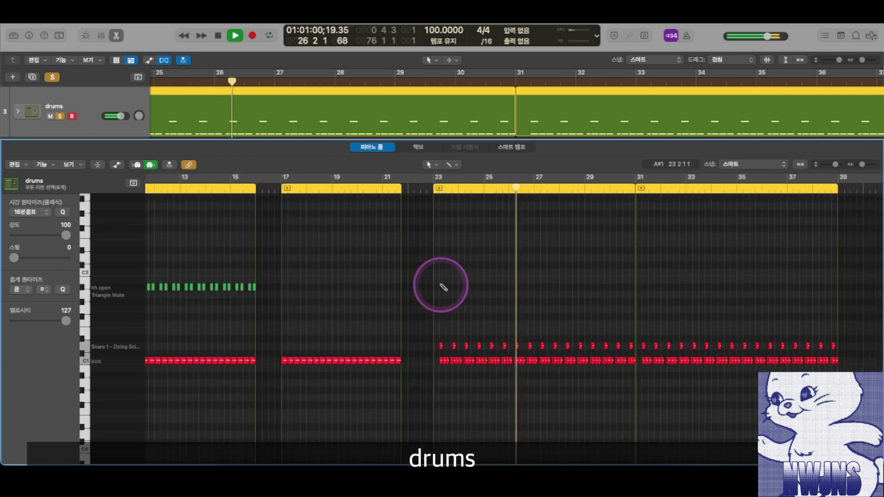
{"action": "key", "text": "space"}
Play the drum pattern of the second verse from bar 41 and stop it
{"action": "scroll", "coordinate": [558, 266], "scroll_direction": "right", "scroll_amount": 5}
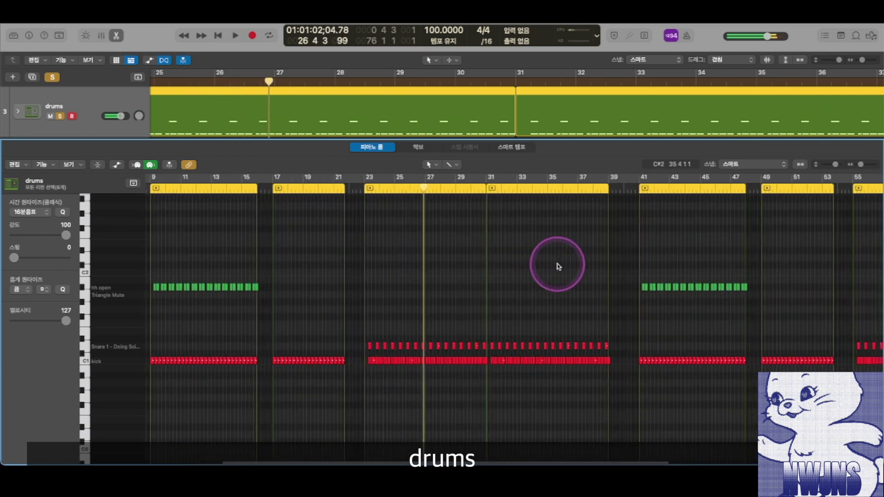
{"action": "scroll", "coordinate": [509, 282], "scroll_direction": "down", "scroll_amount": 2}
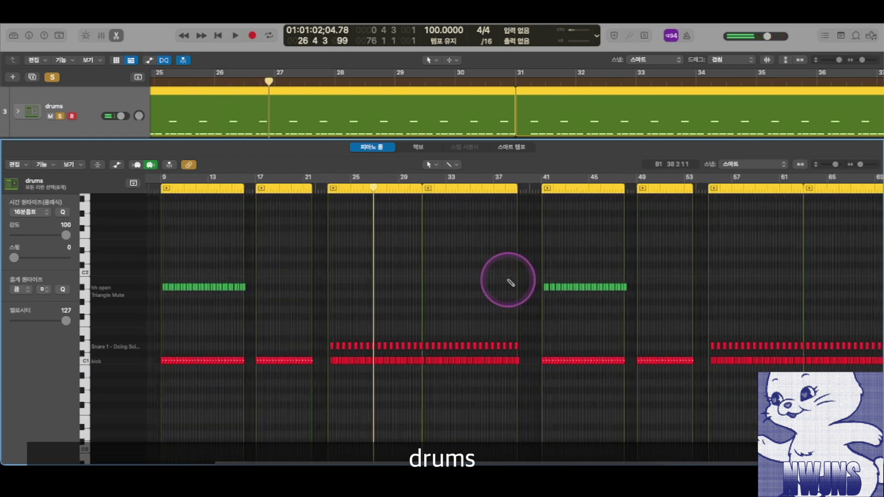
{"action": "left_click", "coordinate": [533, 188]}
{"action": "key", "text": "space"}
{"action": "scroll", "coordinate": [528, 302], "scroll_direction": "down", "scroll_amount": 3}
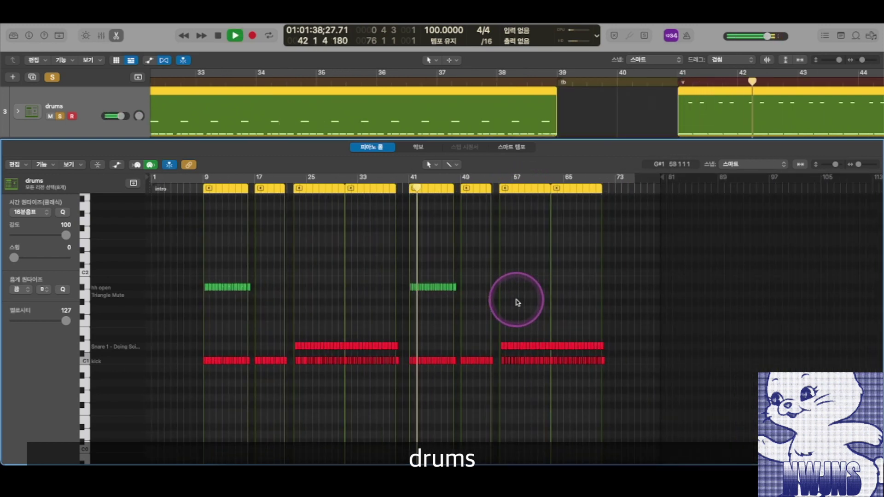
{"action": "key", "text": "space"}
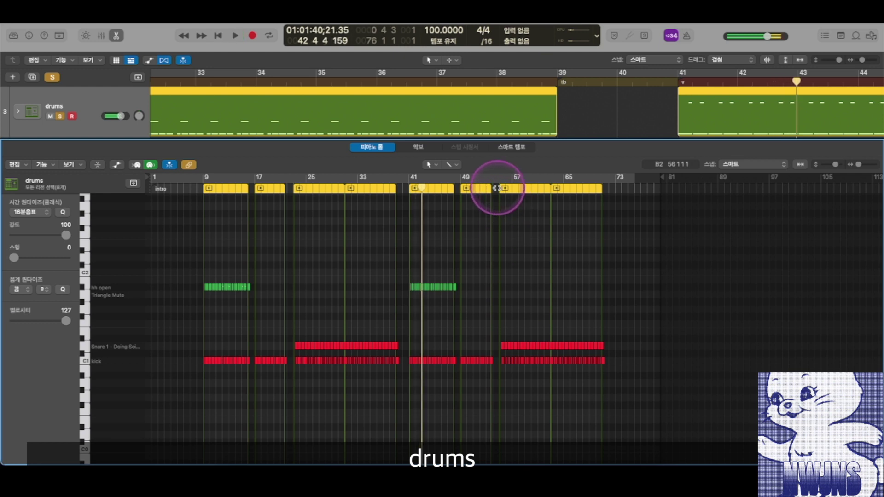
Play the drum pattern of the second chorus from bar 55 and stop it
{"action": "left_click", "coordinate": [500, 188]}
{"action": "key", "text": "space"}
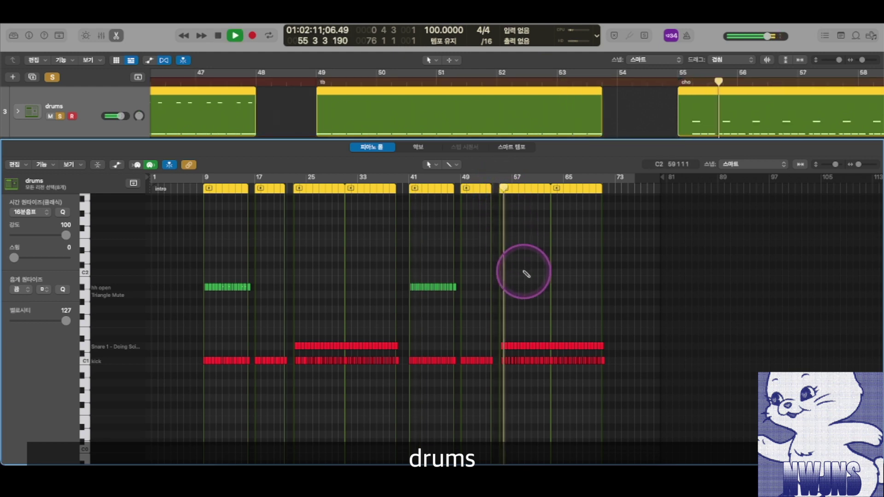
{"action": "scroll", "coordinate": [527, 272], "scroll_direction": "up", "scroll_amount": 3}
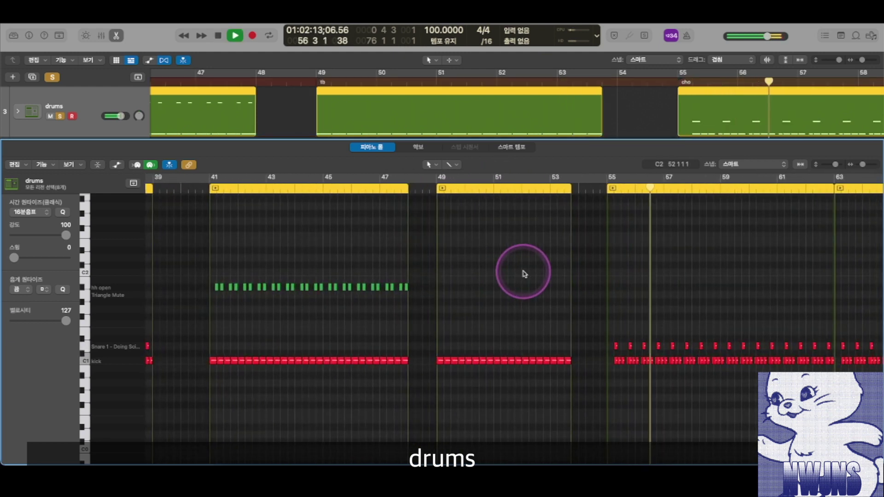
{"action": "left_click", "coordinate": [268, 221]}
{"action": "key", "text": "space"}
Compare the second verse drums with the second chorus drums by playing each section from its start
{"action": "left_click", "coordinate": [211, 190]}
{"action": "left_click", "coordinate": [281, 265]}
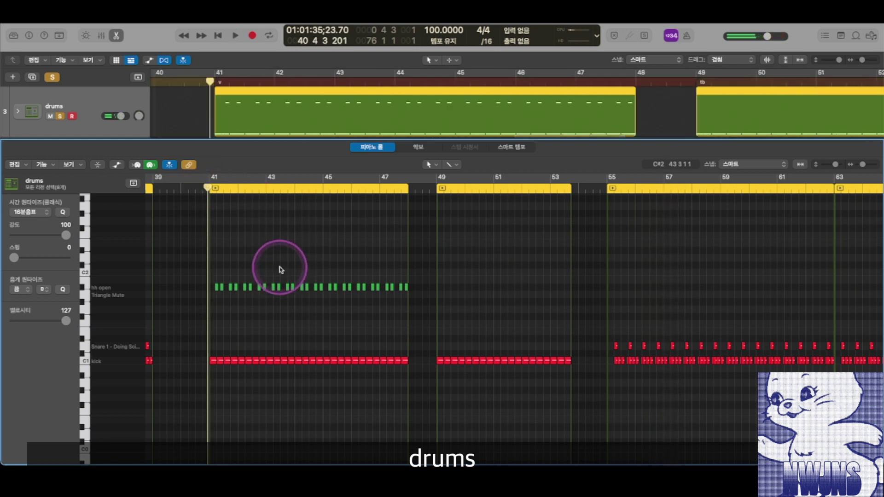
{"action": "key", "text": "space"}
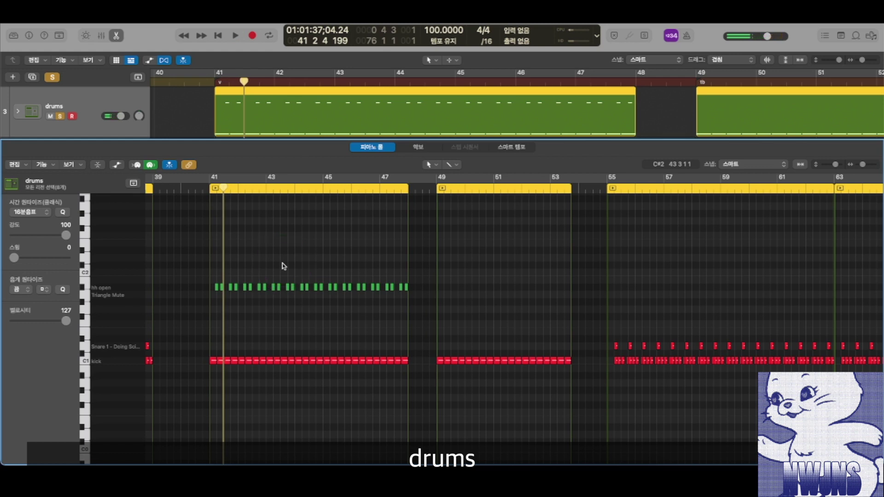
{"action": "left_click", "coordinate": [607, 190]}
{"action": "key", "text": "space"}
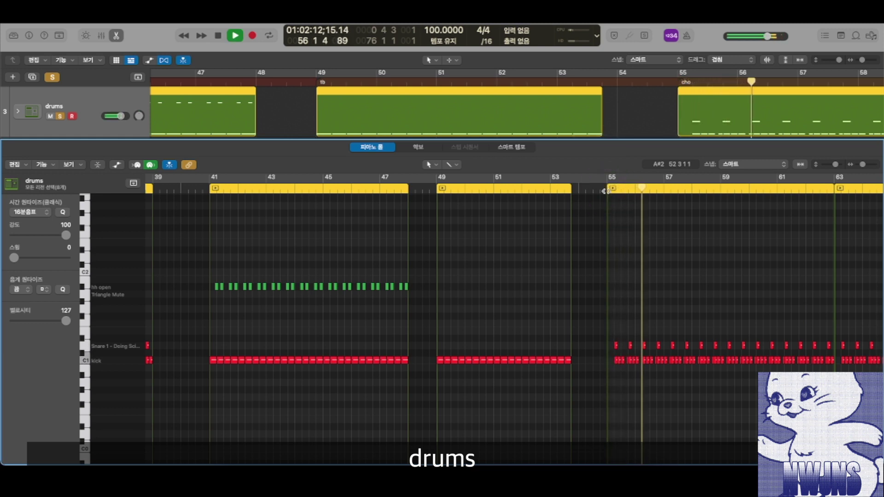
{"action": "left_click", "coordinate": [592, 192]}
{"action": "left_click", "coordinate": [250, 205]}
{"action": "key", "text": "space"}
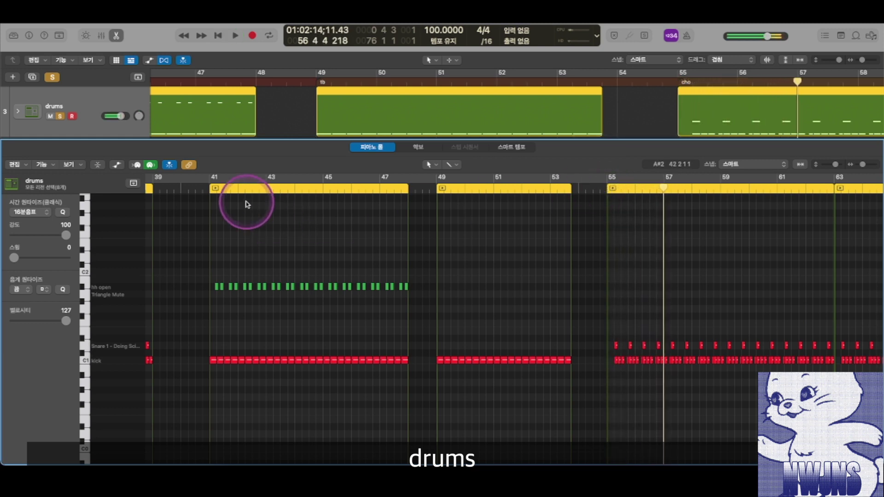
Replay the verse drums from bar 41, stop playback and view the remaining drum regions together
{"action": "left_click", "coordinate": [210, 190]}
{"action": "key", "text": "space"}
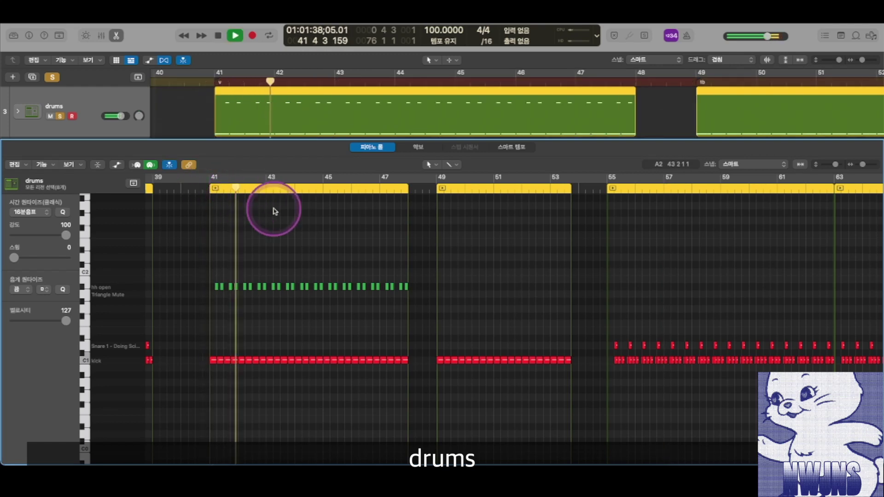
{"action": "left_click", "coordinate": [450, 280]}
{"action": "key", "text": "space"}
{"action": "key", "text": "super+Left"}
{"action": "key", "text": "super+Left"}
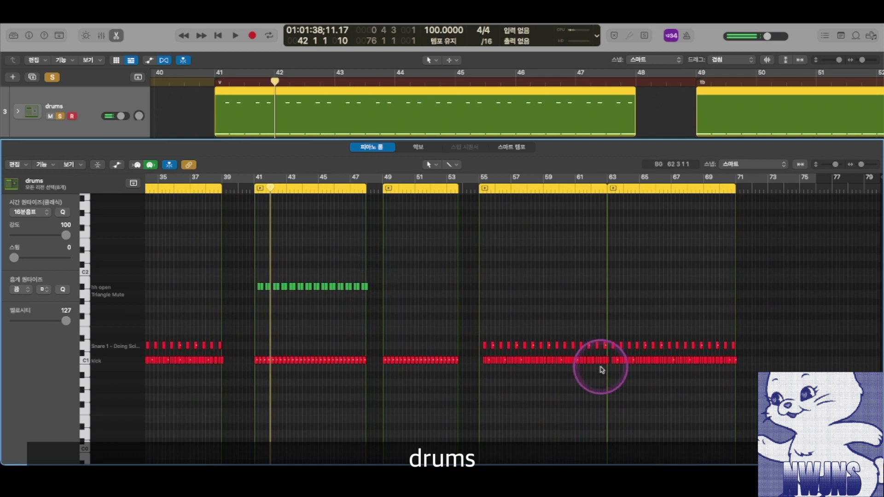
{"action": "key", "text": "super+Left"}
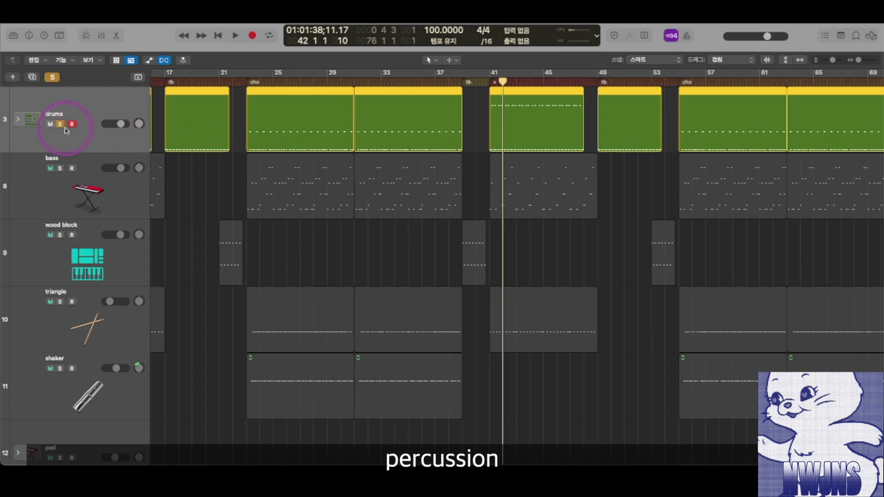
Unsolo the drums track and select the bass track
{"action": "left_click", "coordinate": [60, 127]}
{"action": "scroll", "coordinate": [73, 177], "scroll_direction": "down", "scroll_amount": 1}
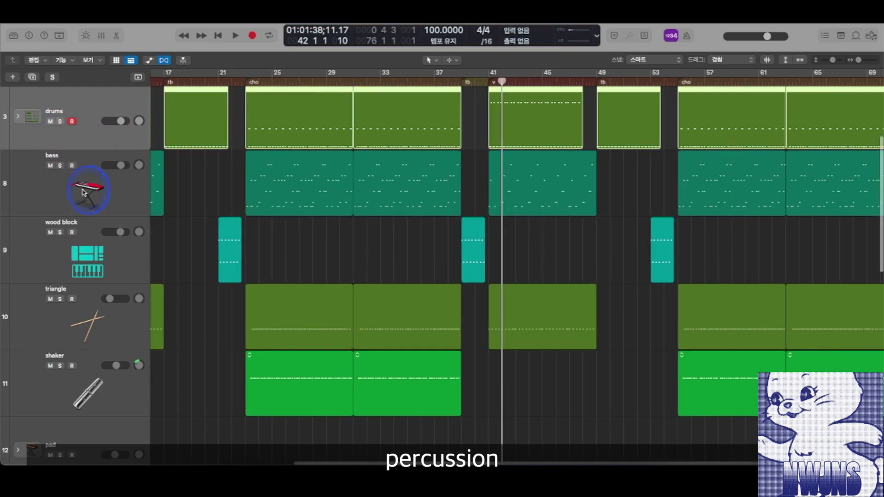
{"action": "left_click", "coordinate": [88, 187]}
{"action": "key", "text": "super+Up"}
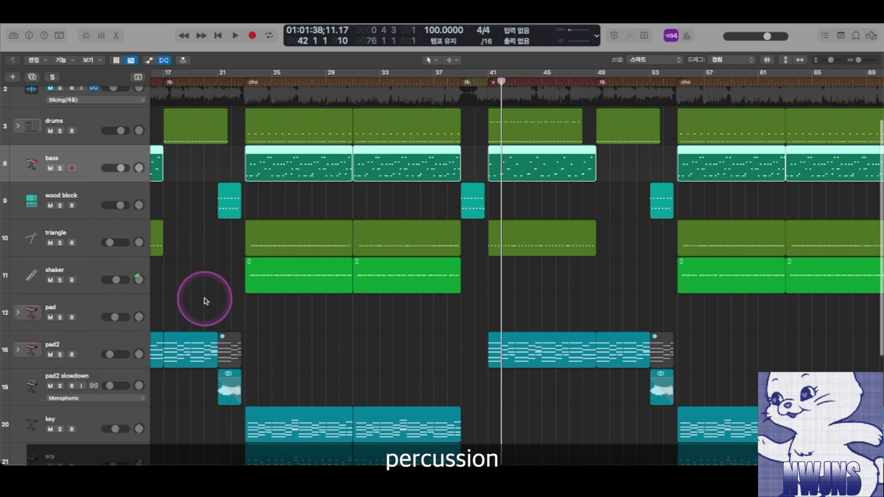
{"action": "key", "text": "super+Up"}
{"action": "scroll", "coordinate": [301, 256], "scroll_direction": "left", "scroll_amount": 10}
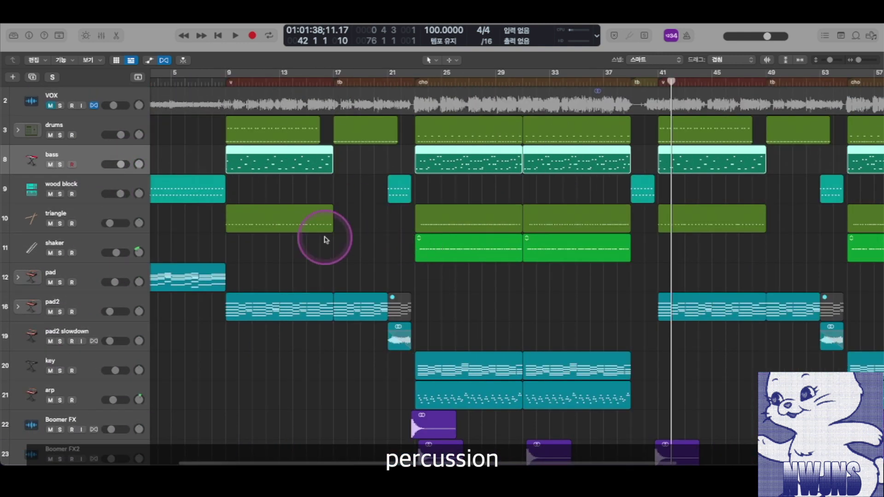
Move the wood block, triangle and shaker tracks together to directly below the drums track, above bass
{"action": "left_click", "coordinate": [109, 180]}
{"action": "key", "text": "super+Down"}
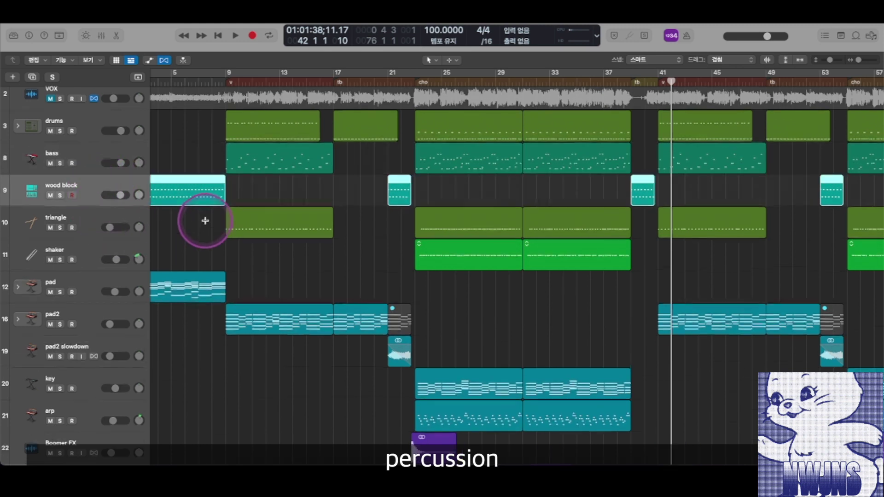
{"action": "left_click", "coordinate": [91, 253], "text": "shift"}
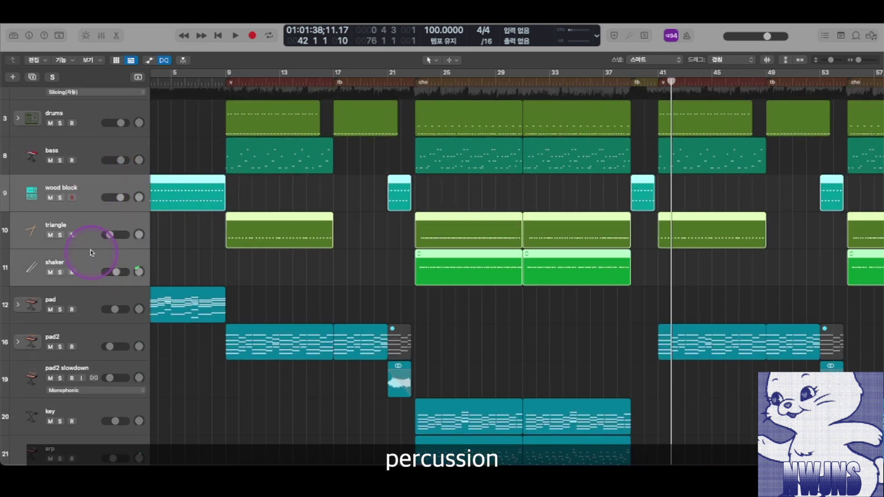
{"action": "left_click_drag", "start_coordinate": [90, 189], "coordinate": [79, 138]}
Play the song from the intro at bar 1 and solo the wood block, triangle and shaker tracks
{"action": "scroll", "coordinate": [282, 174], "scroll_direction": "left", "scroll_amount": 3}
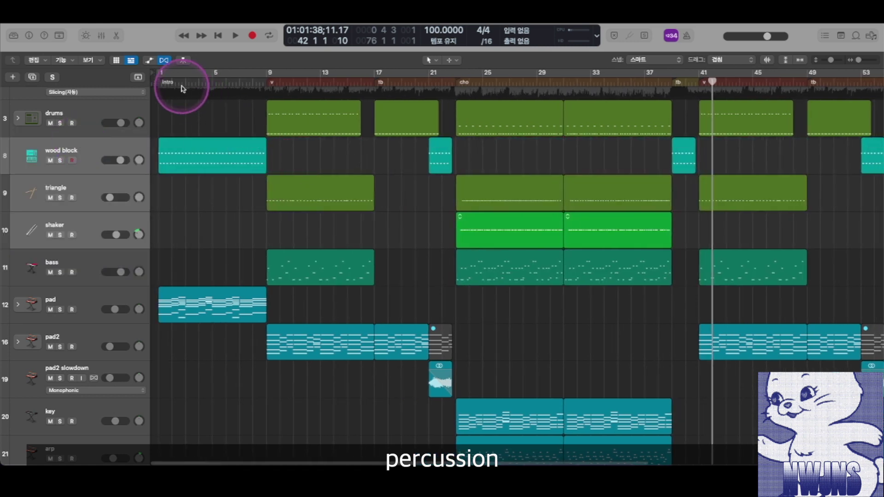
{"action": "left_click", "coordinate": [159, 83]}
{"action": "key", "text": "space"}
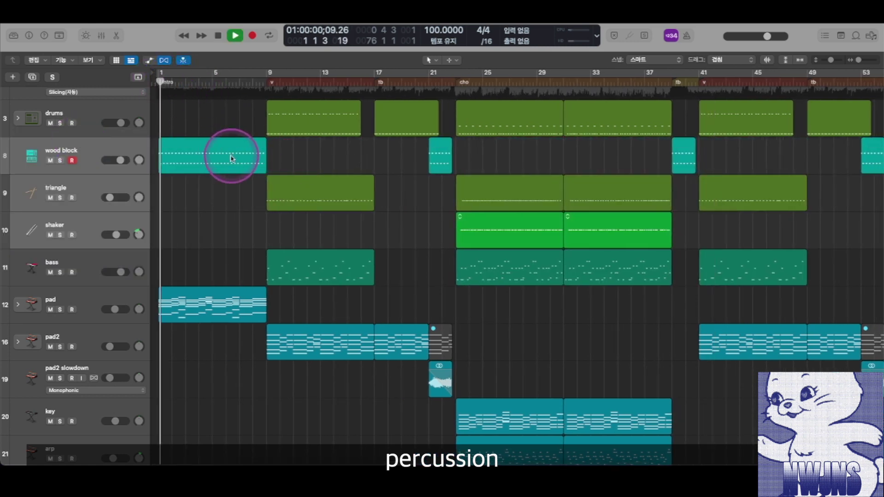
{"action": "key", "text": "super+Down"}
{"action": "scroll", "coordinate": [226, 175], "scroll_direction": "up", "scroll_amount": 3}
{"action": "scroll", "coordinate": [226, 174], "scroll_direction": "up", "scroll_amount": 1}
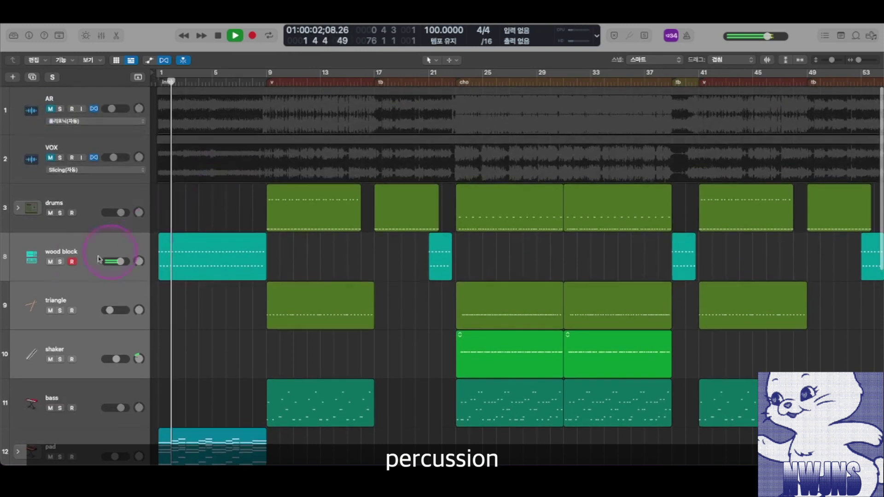
{"action": "left_click", "coordinate": [59, 262]}
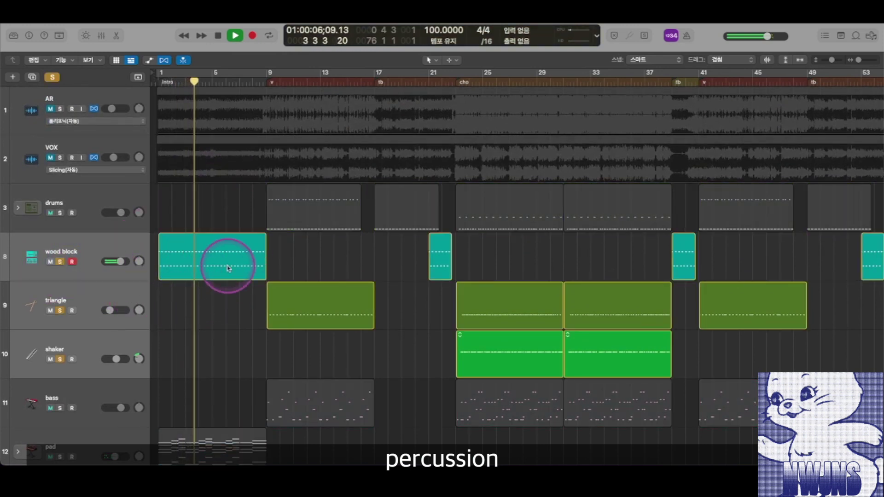
Stop playback and unsolo the wood block, triangle and shaker tracks
{"action": "key", "text": "space"}
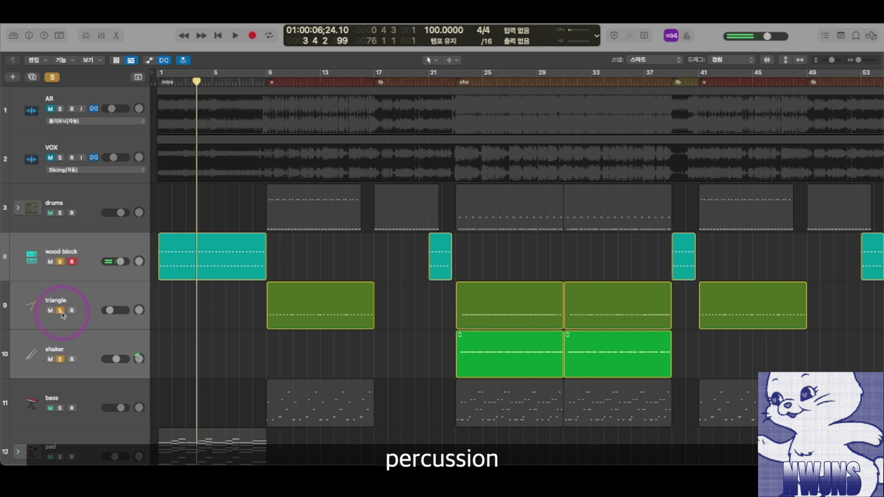
{"action": "left_click_drag", "start_coordinate": [60, 310], "coordinate": [64, 370]}
{"action": "left_click", "coordinate": [60, 262]}
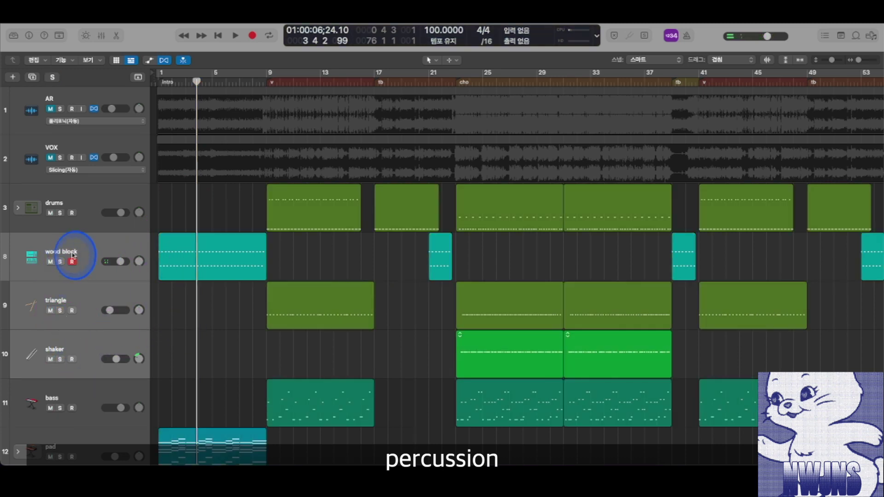
Solo the VOX track, play its opening from the start of the intro, and stop and unsolo it
{"action": "left_click", "coordinate": [212, 201]}
{"action": "left_click", "coordinate": [61, 157]}
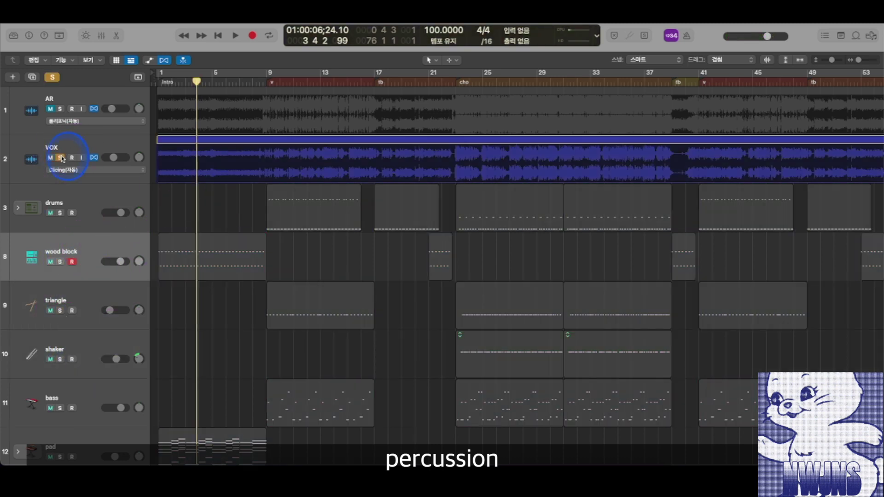
{"action": "left_click", "coordinate": [156, 82]}
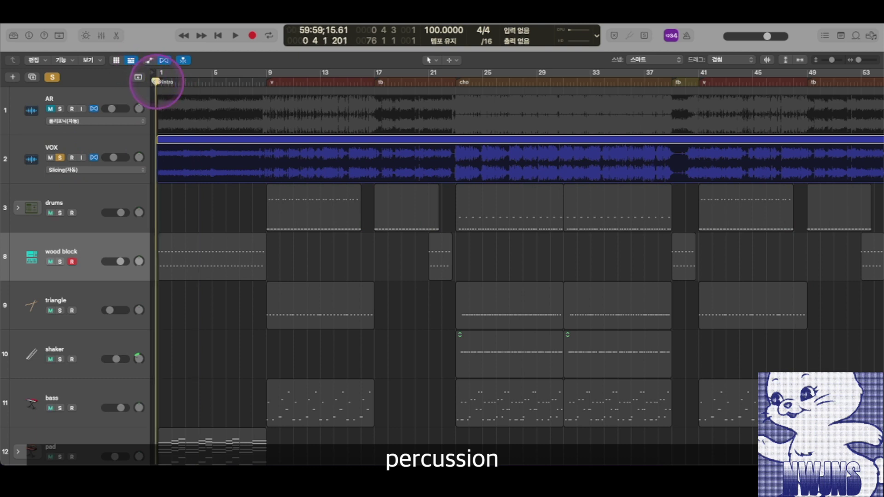
{"action": "key", "text": "space"}
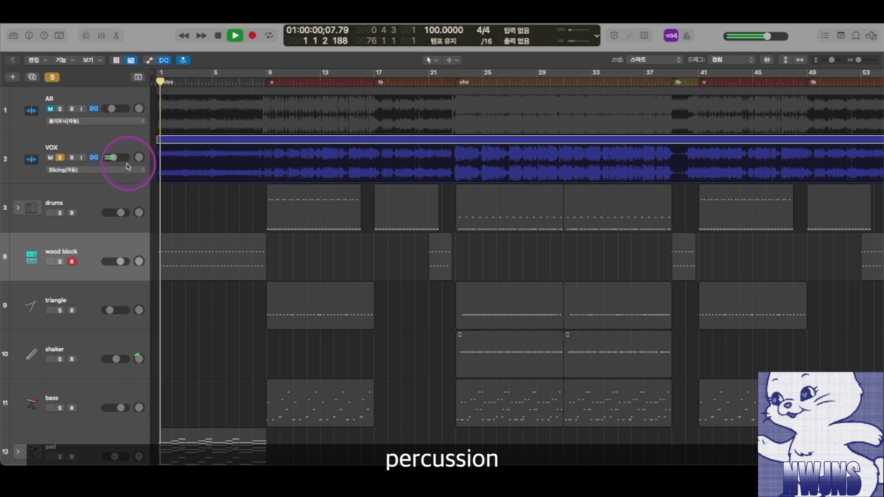
{"action": "key", "text": "space"}
{"action": "left_click", "coordinate": [61, 158]}
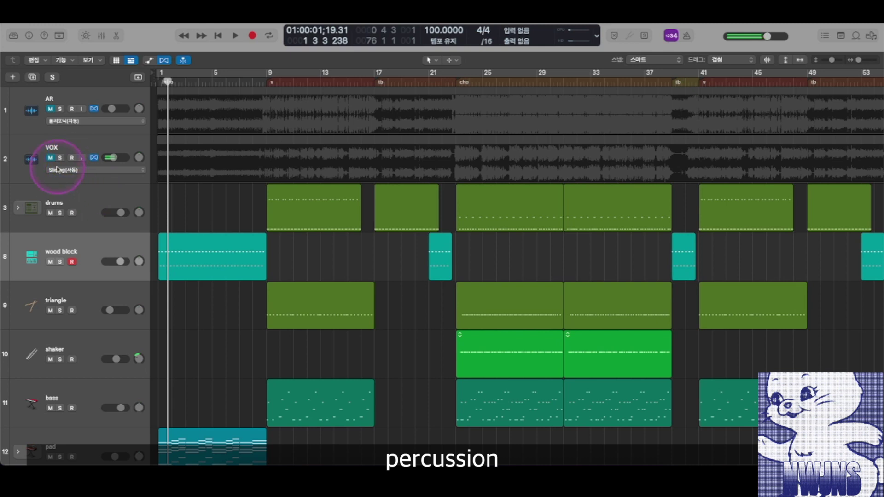
Solo the triangle track and play it from the start of the verse at bar 9
{"action": "key", "text": "super+Right"}
{"action": "key", "text": "super+Right"}
{"action": "key", "text": "super+Right"}
{"action": "scroll", "coordinate": [253, 218], "scroll_direction": "left", "scroll_amount": 2}
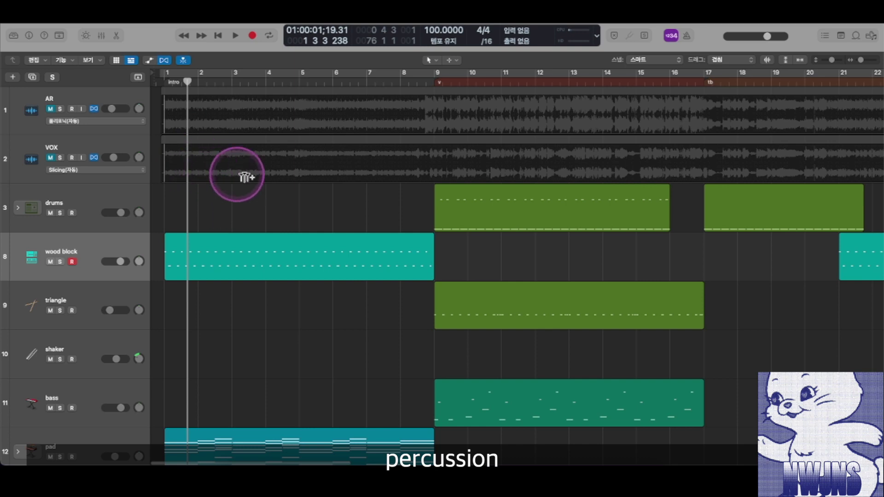
{"action": "key", "text": "super+Down"}
{"action": "scroll", "coordinate": [378, 212], "scroll_direction": "up", "scroll_amount": 3}
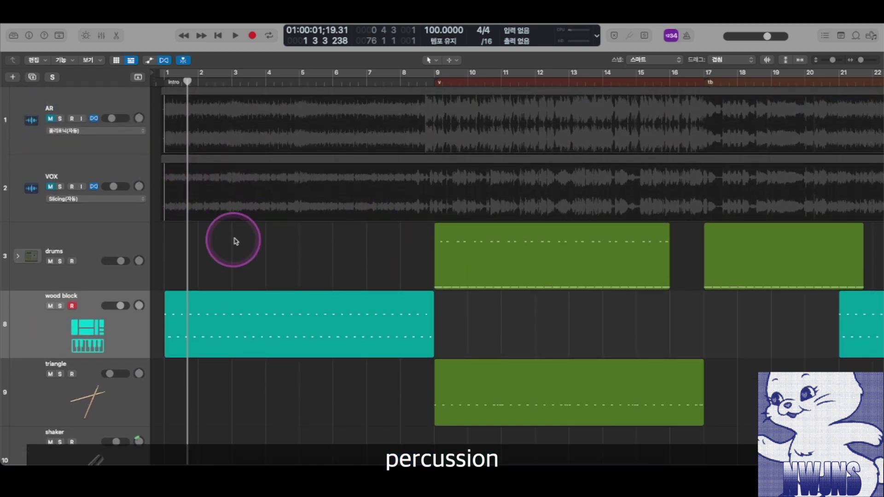
{"action": "scroll", "coordinate": [237, 240], "scroll_direction": "down", "scroll_amount": 3}
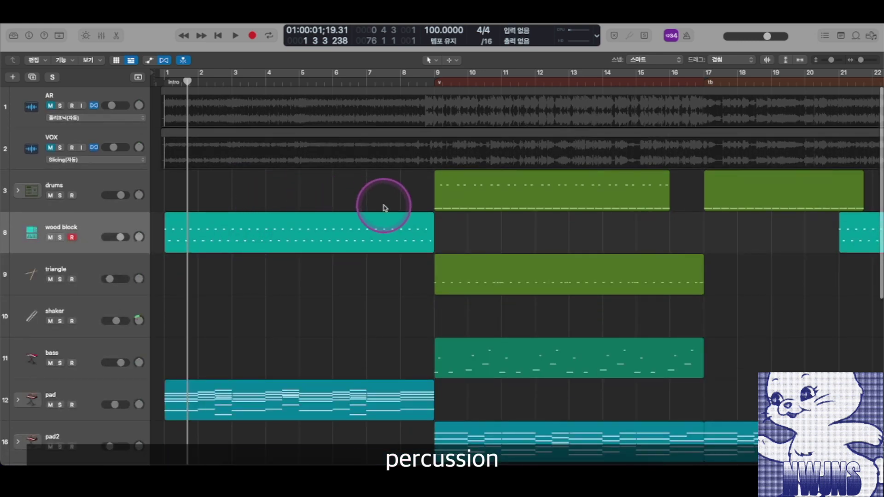
{"action": "scroll", "coordinate": [384, 208], "scroll_direction": "down", "scroll_amount": 3}
{"action": "left_click", "coordinate": [60, 279]}
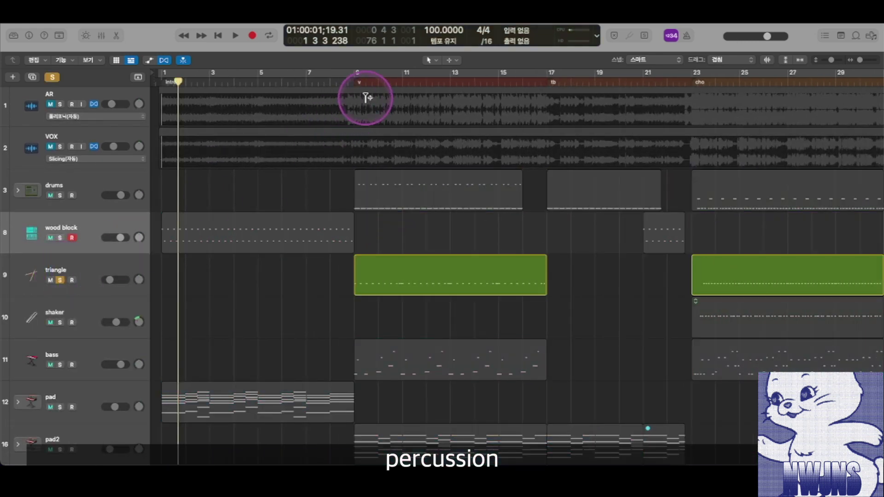
{"action": "left_click", "coordinate": [353, 83]}
{"action": "key", "text": "space"}
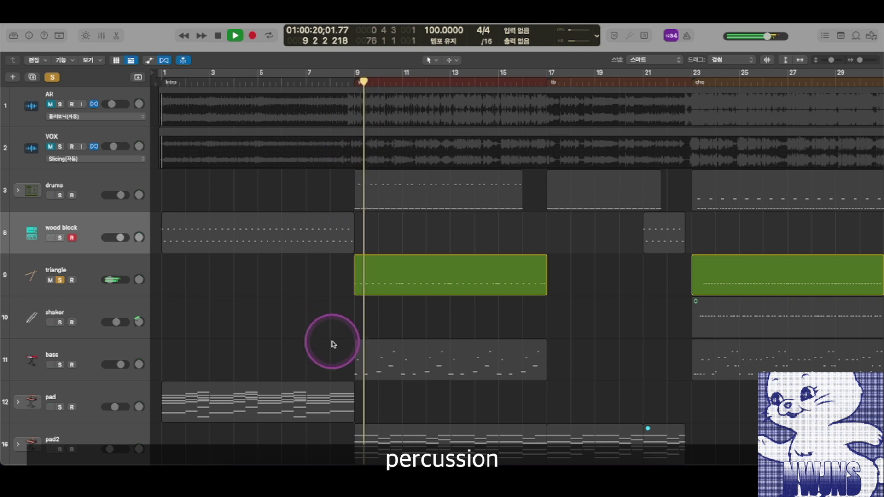
Listen to the verse with the drums soloed alongside the triangle, and stop playback and unsolo both tracks
{"action": "left_click", "coordinate": [60, 196]}
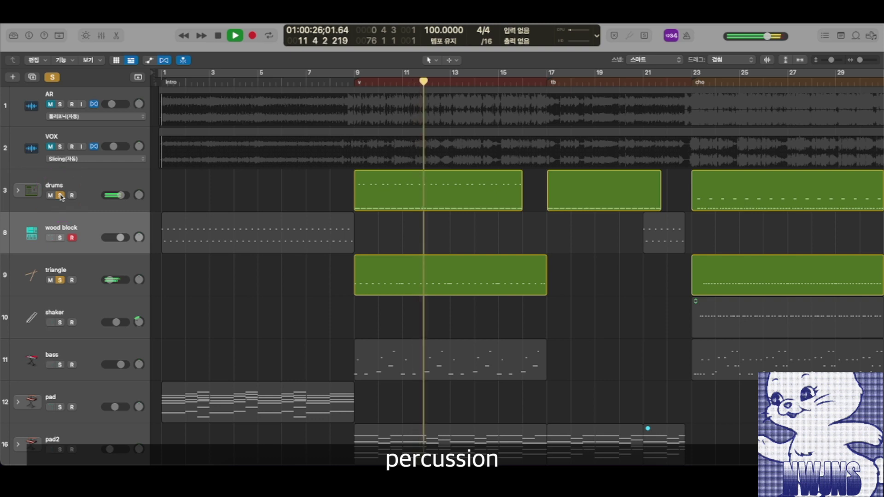
{"action": "left_click", "coordinate": [62, 197]}
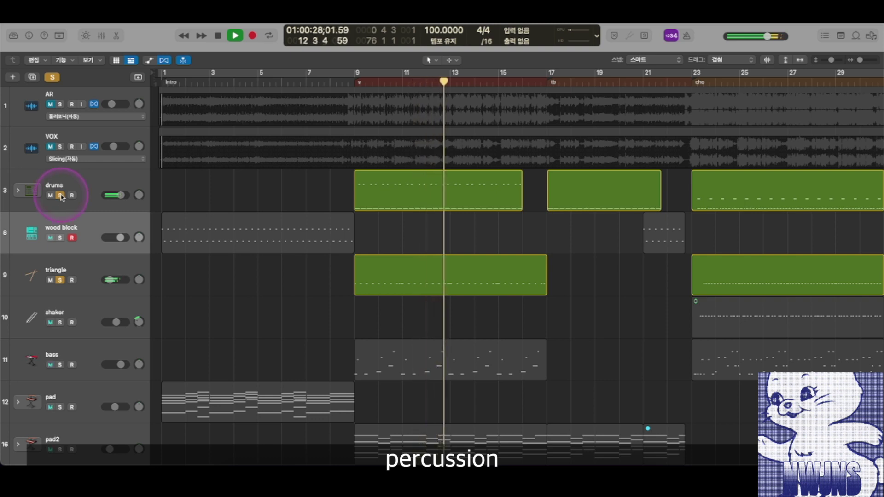
{"action": "scroll", "coordinate": [520, 277], "scroll_direction": "down", "scroll_amount": 4}
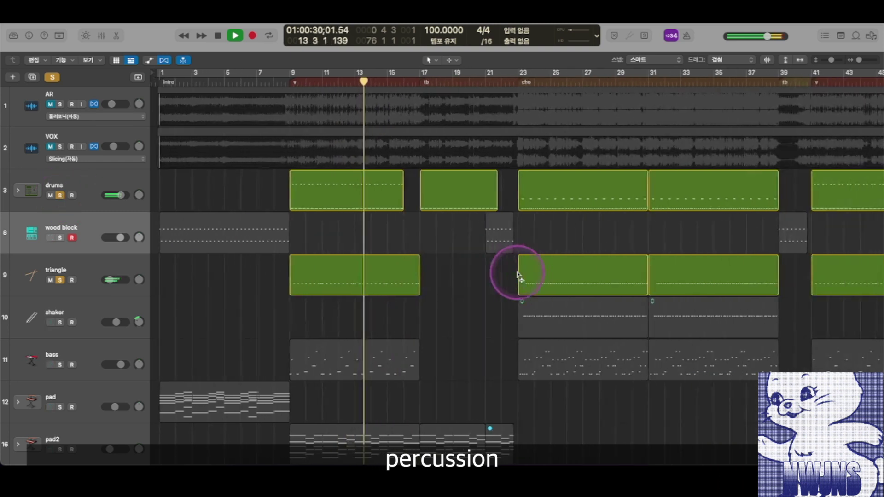
{"action": "left_click", "coordinate": [60, 195]}
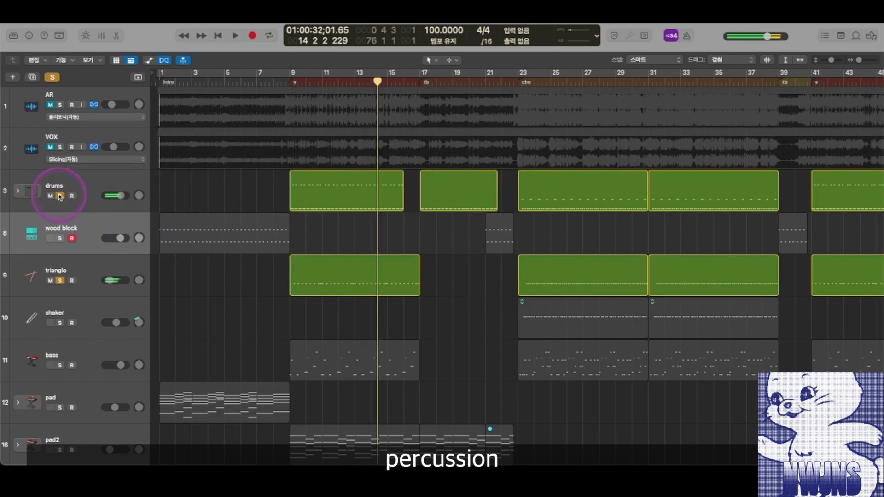
{"action": "key", "text": "space"}
{"action": "left_click", "coordinate": [59, 281]}
{"action": "key", "text": "super+Left"}
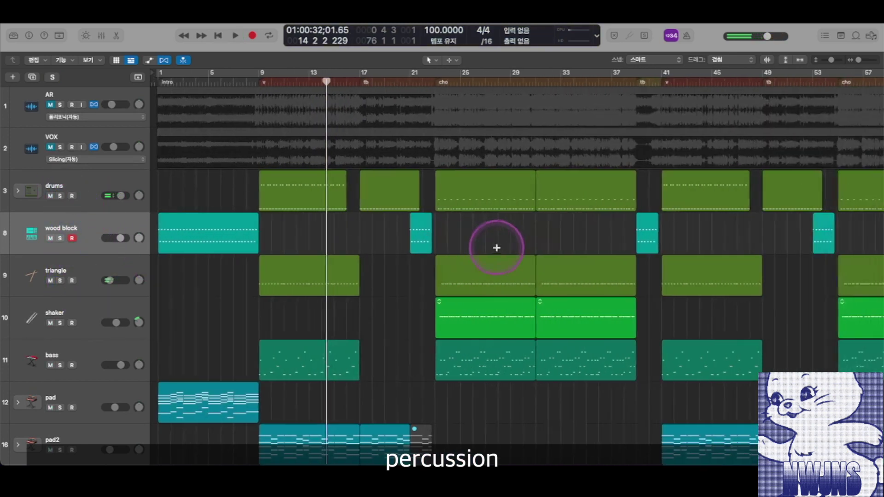
Solo the shaker track and play it from the start of the chorus at bar 23
{"action": "left_click", "coordinate": [437, 82]}
{"action": "key", "text": "super+Right"}
{"action": "key", "text": "super+Right"}
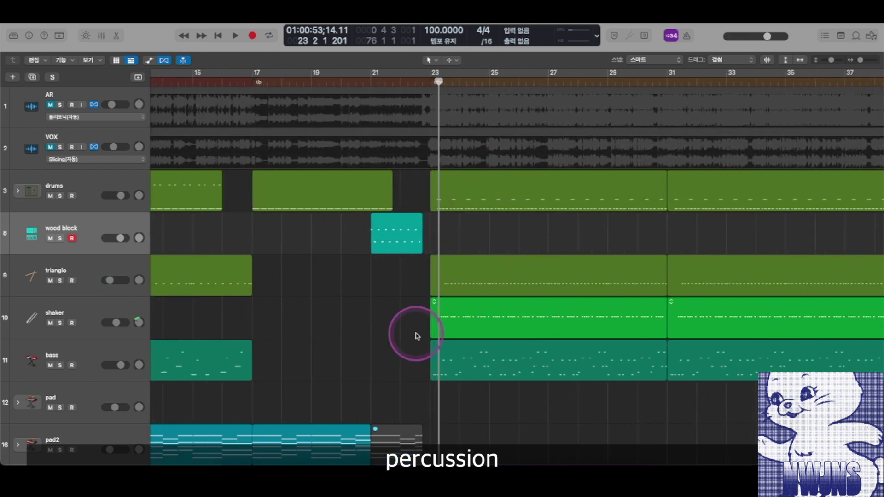
{"action": "key", "text": "super+Down"}
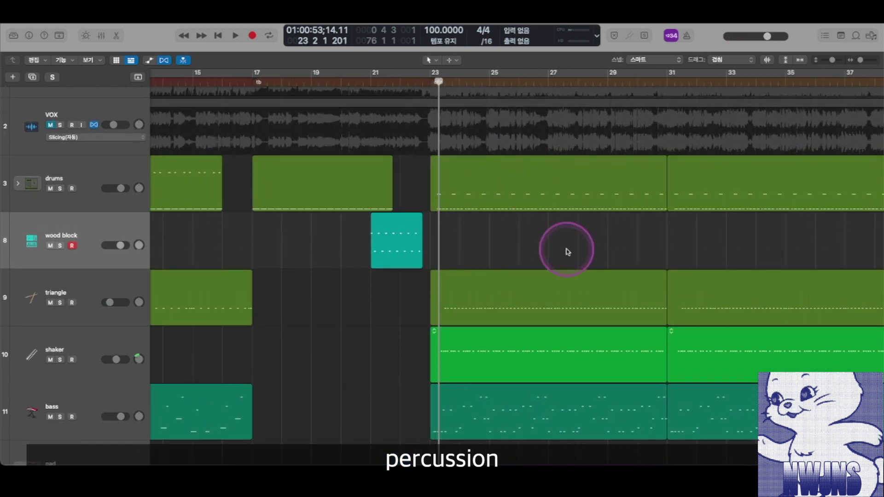
{"action": "left_click", "coordinate": [60, 360]}
{"action": "key", "text": "space"}
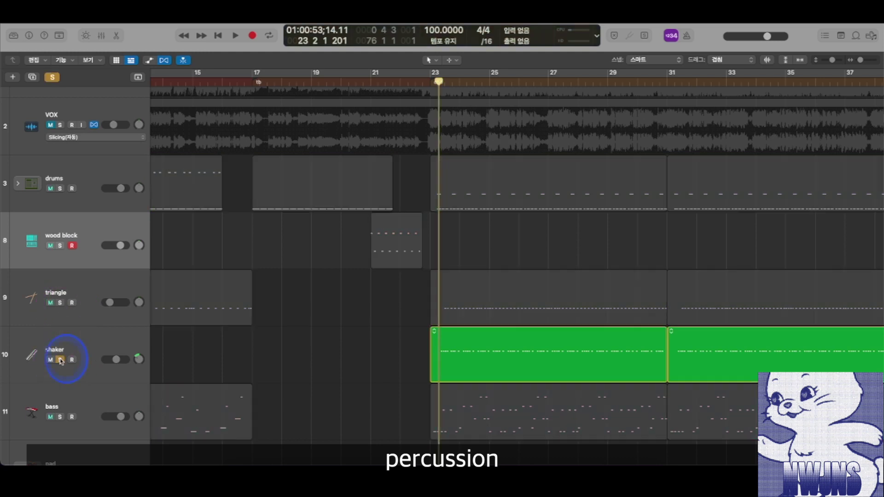
Add the triangle and drums tracks to the soloed shaker while the chorus plays, and stop playback after listening
{"action": "scroll", "coordinate": [69, 310], "scroll_direction": "up", "scroll_amount": 1}
{"action": "left_click", "coordinate": [60, 306]}
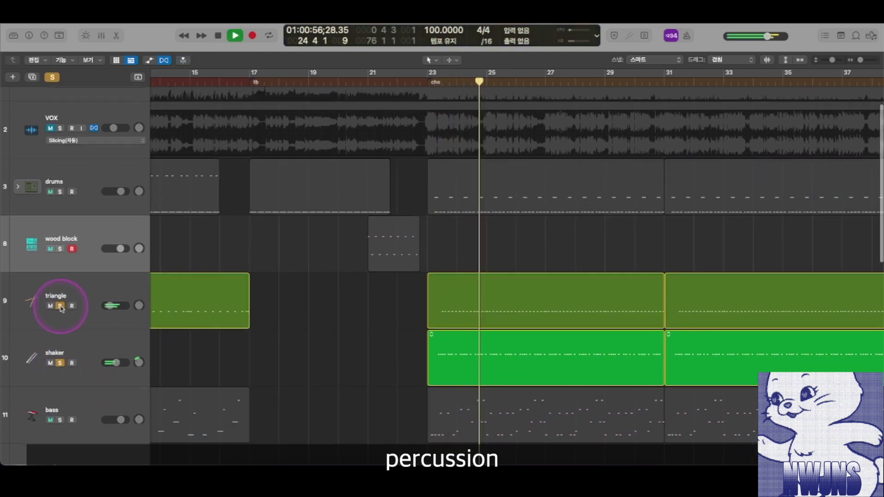
{"action": "scroll", "coordinate": [69, 253], "scroll_direction": "up", "scroll_amount": 1}
{"action": "left_click", "coordinate": [59, 196]}
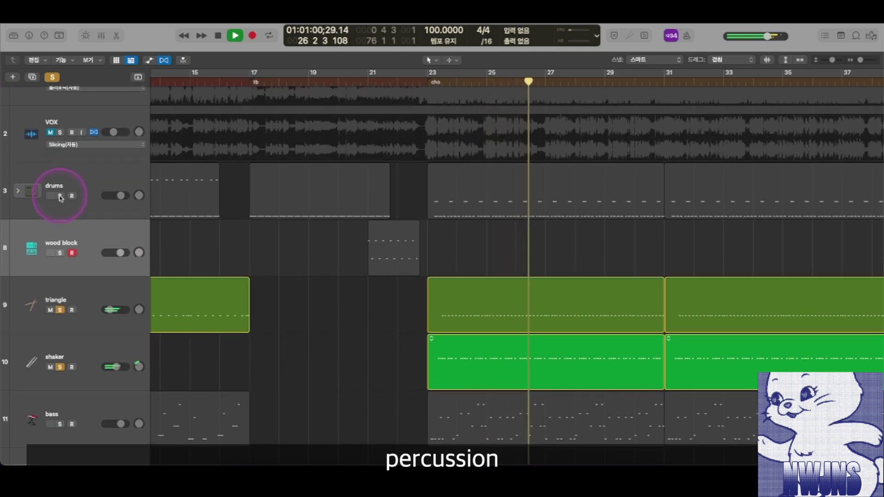
{"action": "left_click", "coordinate": [59, 196]}
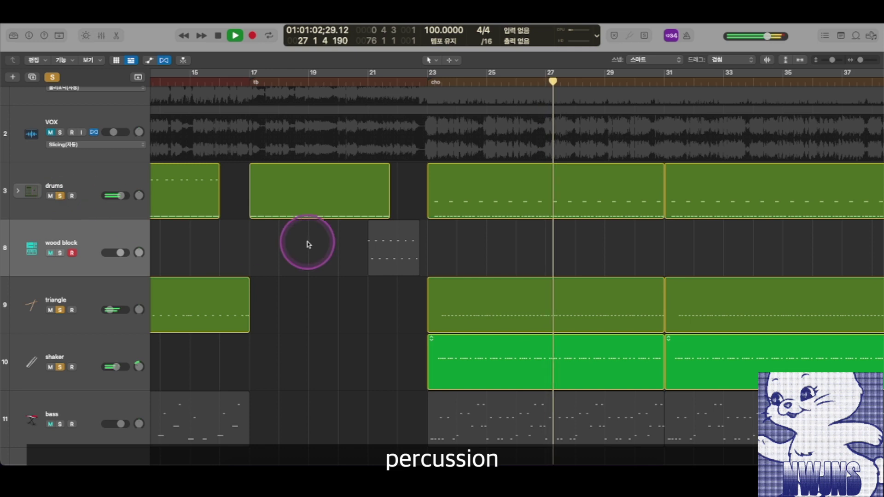
{"action": "scroll", "coordinate": [631, 281], "scroll_direction": "up", "scroll_amount": 5}
{"action": "scroll", "coordinate": [631, 282], "scroll_direction": "down", "scroll_amount": 2}
{"action": "scroll", "coordinate": [631, 282], "scroll_direction": "left", "scroll_amount": 1}
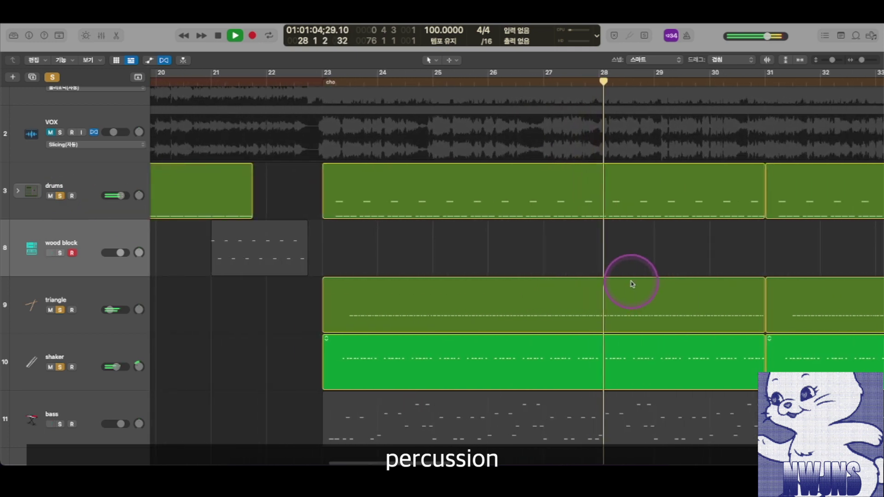
{"action": "scroll", "coordinate": [631, 284], "scroll_direction": "down", "scroll_amount": 6}
{"action": "key", "text": "space"}
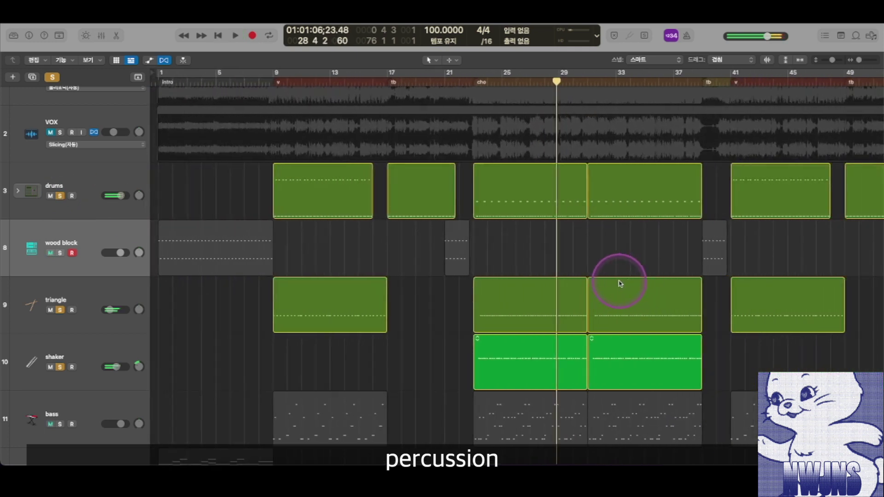
Select the verse's drums and triangle regions together and place the playhead at the chorus start, bar 23
{"action": "left_click_drag", "start_coordinate": [337, 351], "coordinate": [318, 233]}
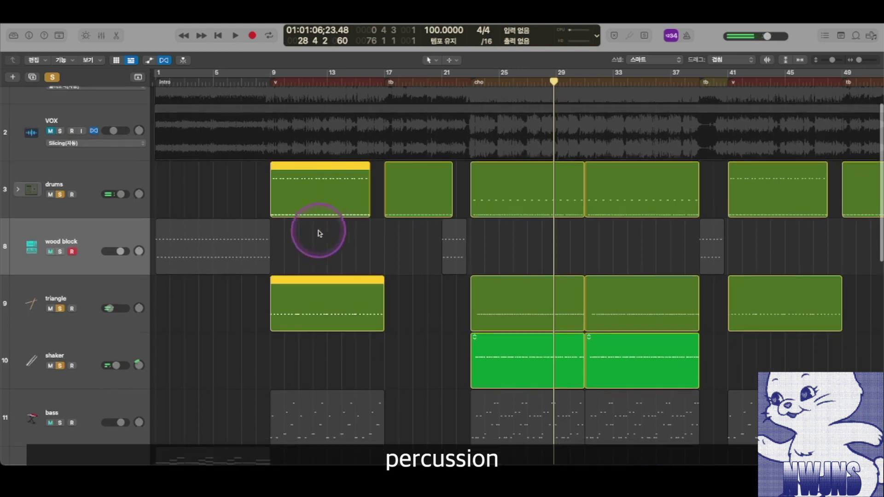
{"action": "left_click", "coordinate": [471, 82]}
{"action": "left_click", "coordinate": [492, 375]}
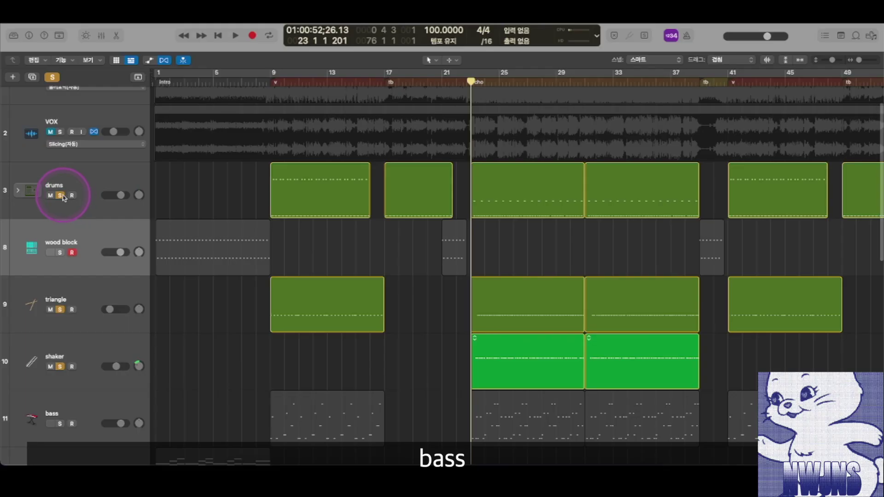
Unsolo the drums, triangle and shaker tracks
{"action": "left_click", "coordinate": [60, 196]}
{"action": "left_click", "coordinate": [60, 281]}
{"action": "left_click", "coordinate": [60, 323]}
{"action": "left_click", "coordinate": [340, 261]}
{"action": "scroll", "coordinate": [340, 260], "scroll_direction": "down", "scroll_amount": 2}
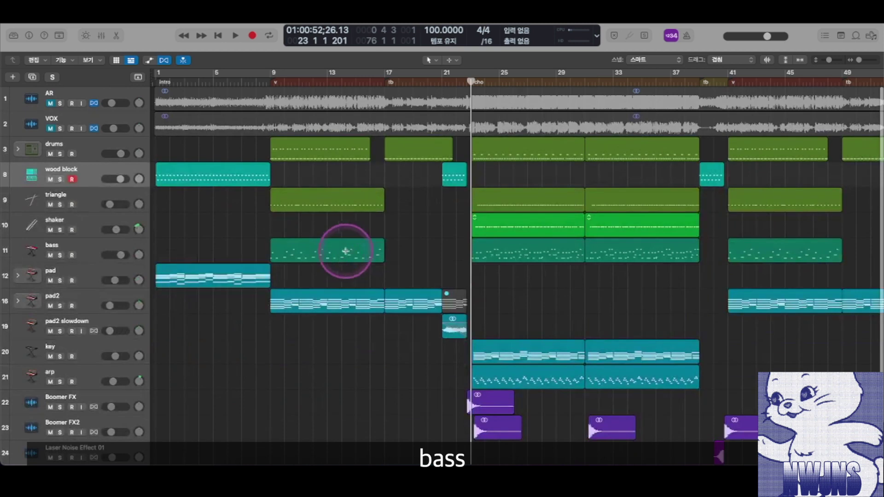
Select the bass track and point out its verse region and first chorus region by selecting each
{"action": "left_click", "coordinate": [93, 247]}
{"action": "key", "text": "super+Down"}
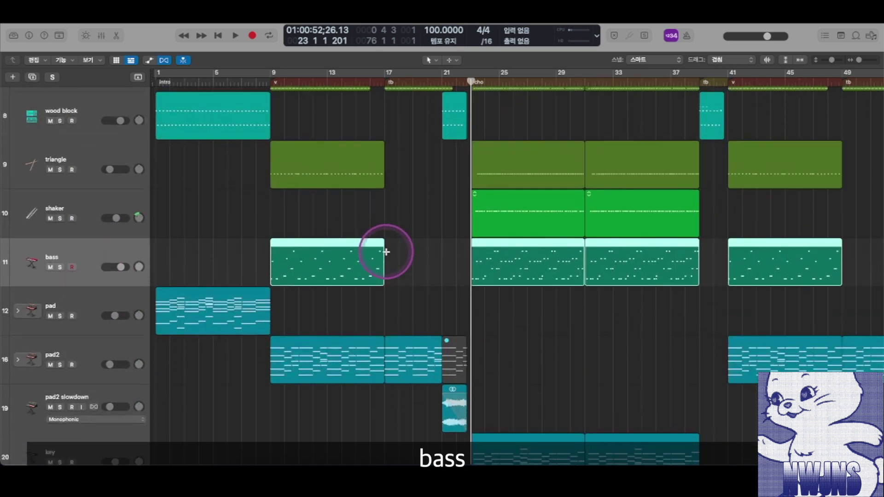
{"action": "left_click", "coordinate": [421, 271]}
{"action": "left_click", "coordinate": [322, 278]}
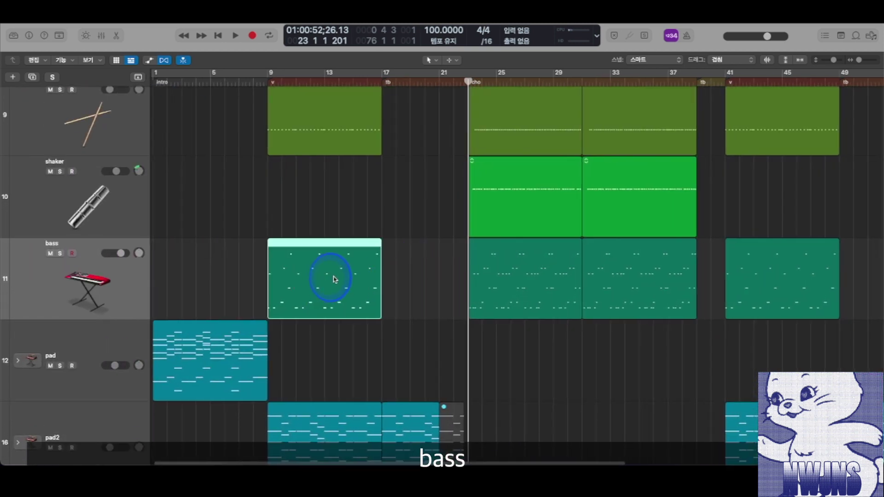
{"action": "left_click", "coordinate": [514, 279]}
Solo the bass track and play its verse region from bar 9, restarting it once
{"action": "left_click", "coordinate": [271, 82]}
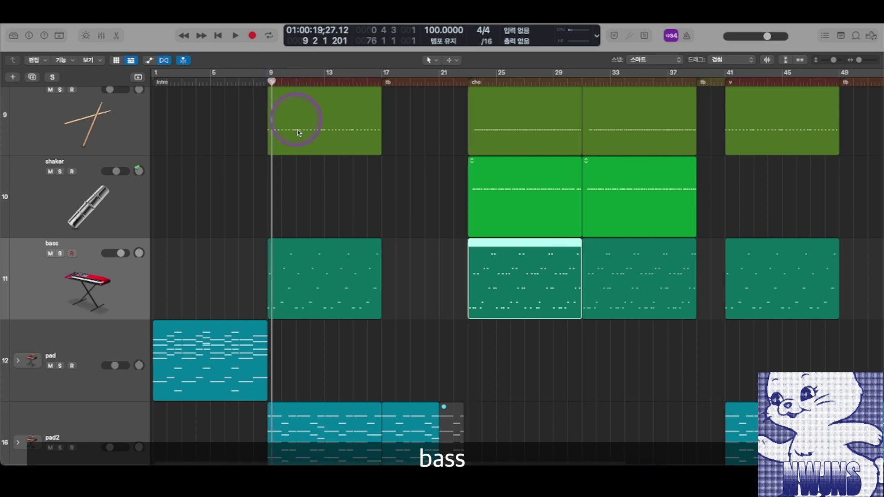
{"action": "left_click", "coordinate": [314, 266]}
{"action": "left_click", "coordinate": [60, 256]}
{"action": "left_click", "coordinate": [323, 275]}
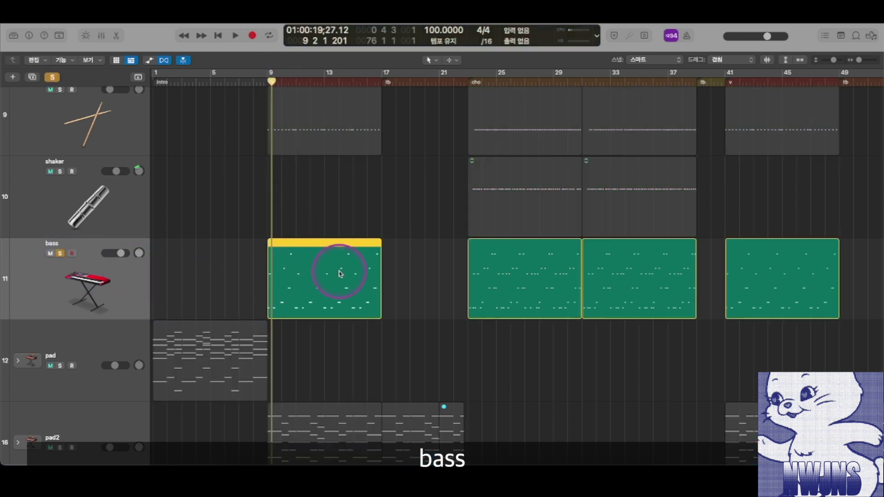
{"action": "scroll", "coordinate": [339, 274], "scroll_direction": "up", "scroll_amount": 5}
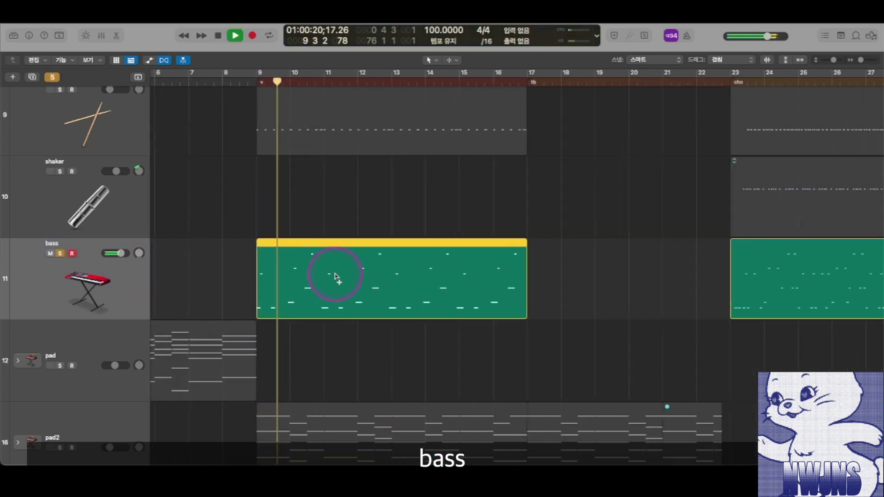
{"action": "left_click", "coordinate": [257, 82]}
{"action": "scroll", "coordinate": [318, 142], "scroll_direction": "down", "scroll_amount": 1}
{"action": "left_click", "coordinate": [348, 237]}
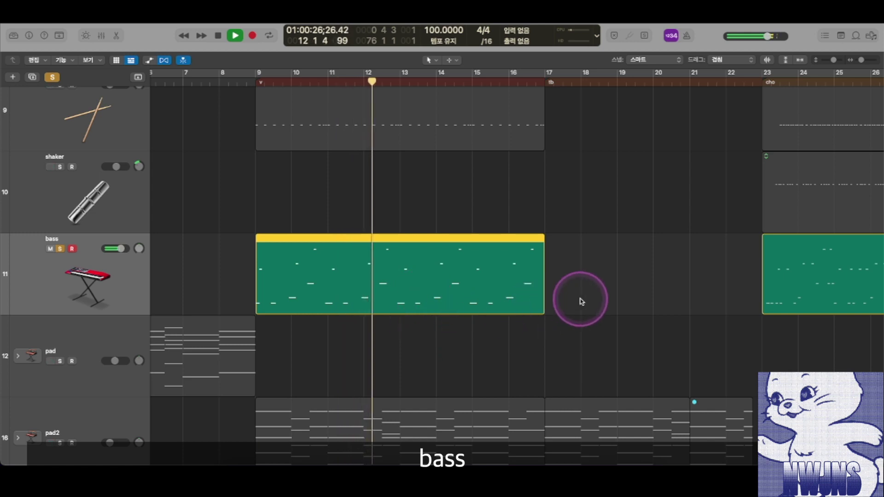
Stop playback and open the verse's bass region in the piano roll
{"action": "key", "text": "super+Left"}
{"action": "key", "text": "super+Left"}
{"action": "key", "text": "super+Left"}
{"action": "key", "text": "super+Left"}
{"action": "scroll", "coordinate": [579, 299], "scroll_direction": "down", "scroll_amount": 1}
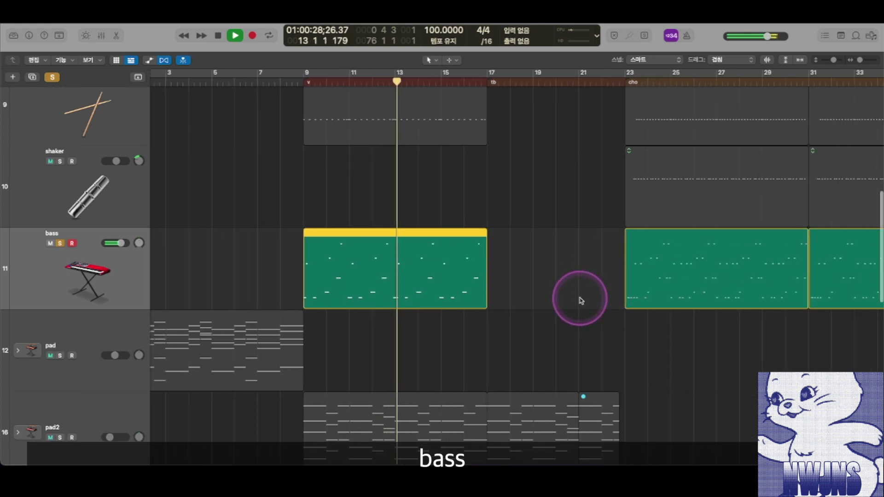
{"action": "key", "text": "space"}
{"action": "double_click", "coordinate": [420, 263]}
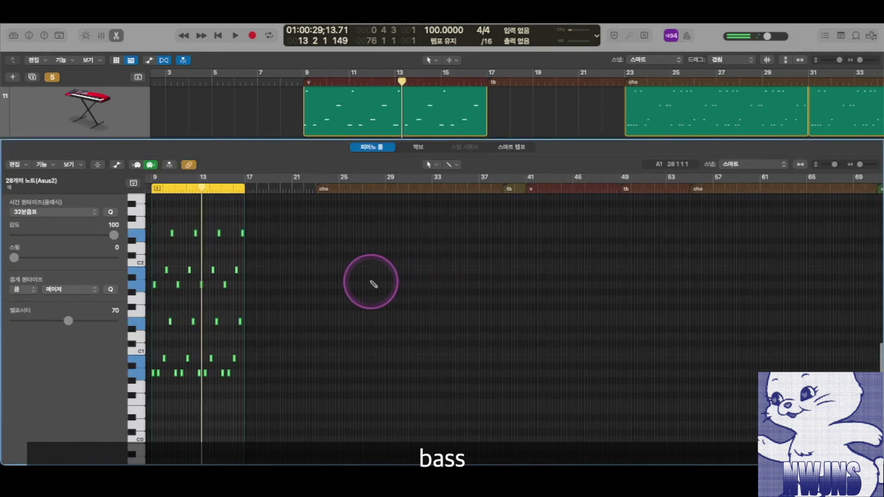
Play the verse's bass notes in the piano roll from bar 9, stop playback and deselect the notes
{"action": "scroll", "coordinate": [372, 280], "scroll_direction": "left", "scroll_amount": 10}
{"action": "left_click", "coordinate": [266, 187]}
{"action": "scroll", "coordinate": [326, 237], "scroll_direction": "up", "scroll_amount": 6}
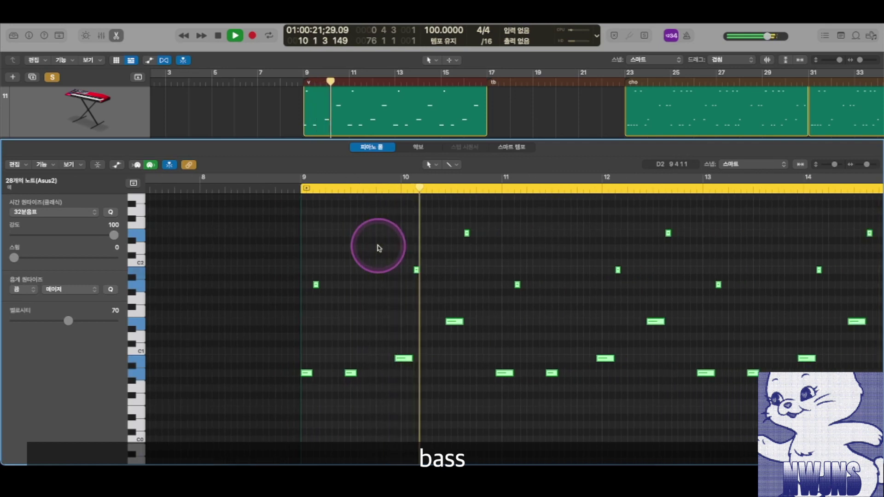
{"action": "scroll", "coordinate": [389, 247], "scroll_direction": "down", "scroll_amount": 4}
{"action": "scroll", "coordinate": [392, 246], "scroll_direction": "right", "scroll_amount": 3}
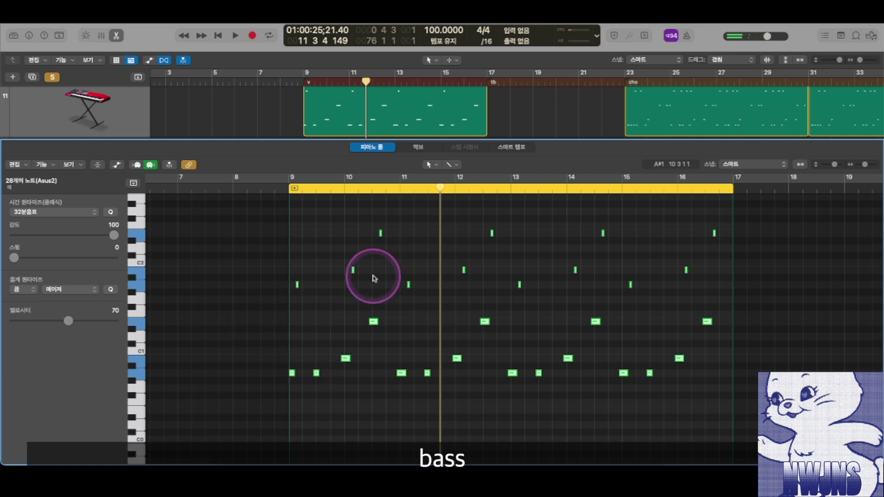
{"action": "left_click", "coordinate": [398, 303]}
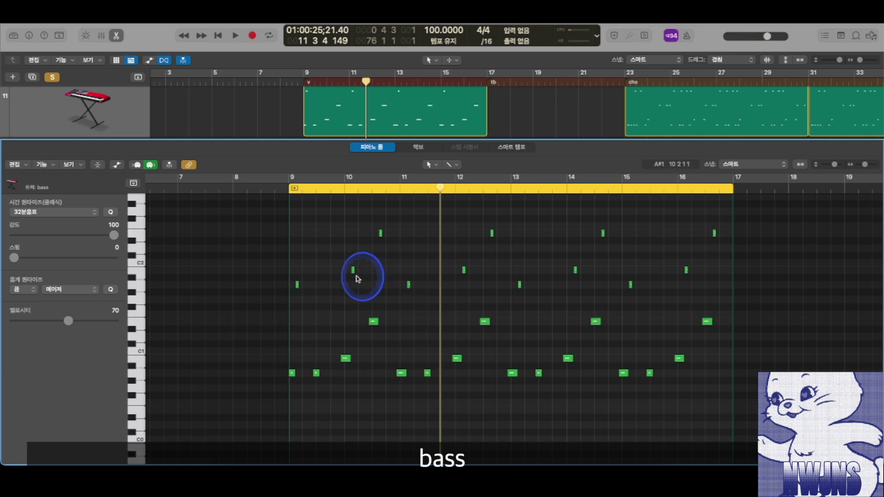
Close the piano roll, also solo the drums, wood block, triangle and shaker tracks, and play the verse from bar 9
{"action": "key", "text": "e"}
{"action": "scroll", "coordinate": [391, 275], "scroll_direction": "up", "scroll_amount": 5}
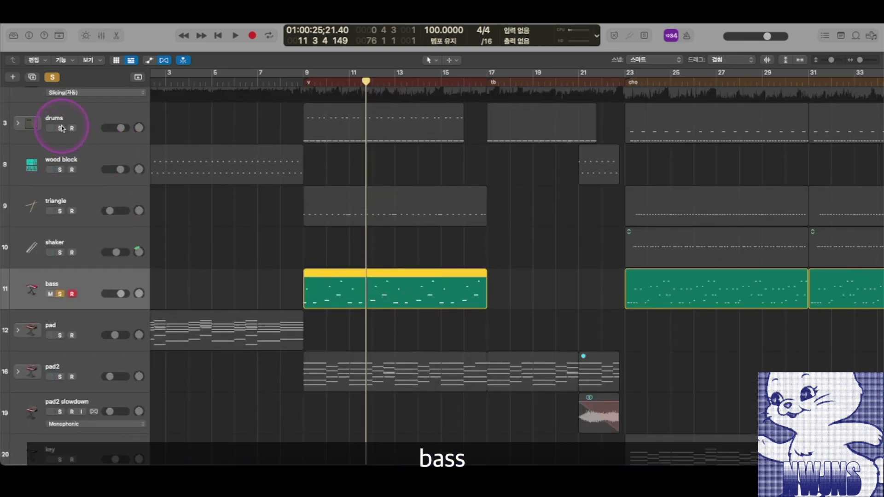
{"action": "left_click_drag", "start_coordinate": [62, 128], "coordinate": [60, 249]}
{"action": "left_click", "coordinate": [278, 130]}
{"action": "left_click", "coordinate": [300, 86]}
{"action": "key", "text": "space"}
{"action": "key", "text": "super+Right"}
{"action": "key", "text": "super+Right"}
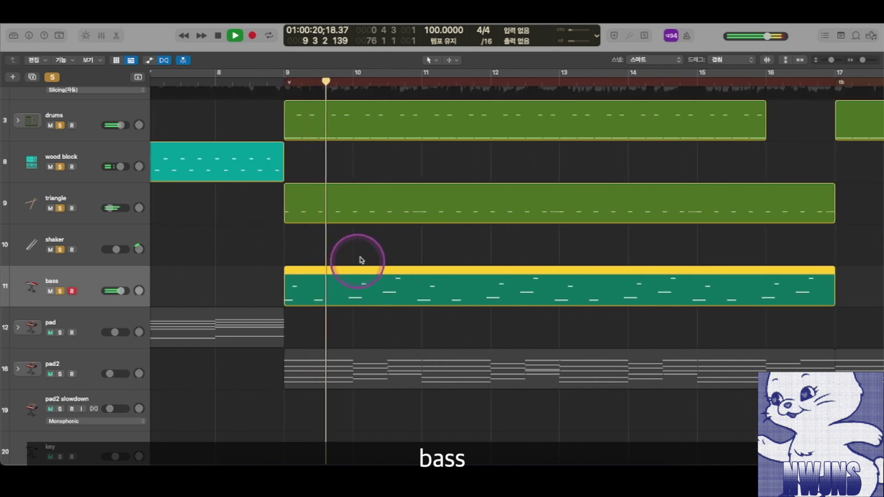
Open the verse's bass region in the piano roll, follow its notes during playback, then stop and examine the whole pattern
{"action": "double_click", "coordinate": [368, 298]}
{"action": "key", "text": "super+Right"}
{"action": "key", "text": "super+Right"}
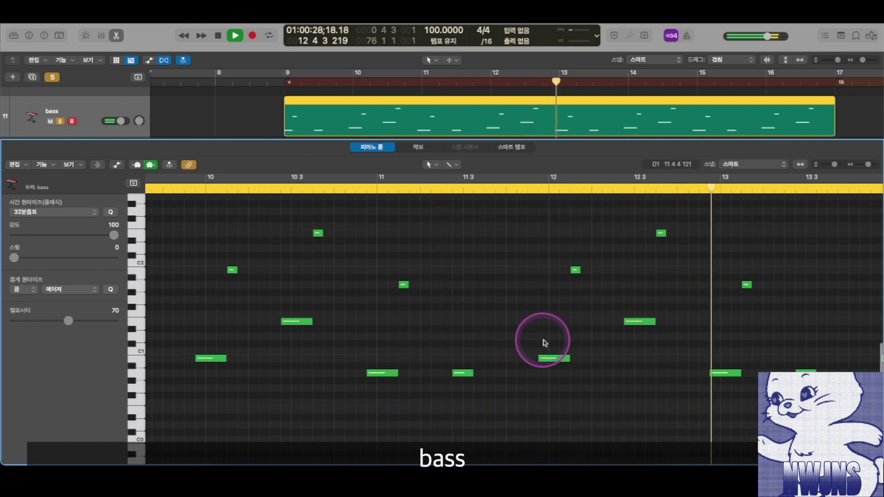
{"action": "key", "text": "super+Left"}
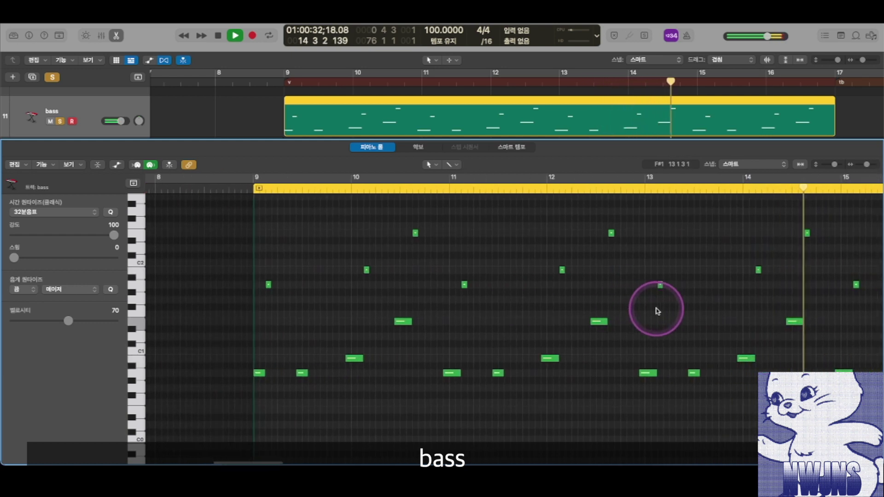
{"action": "key", "text": "space"}
{"action": "key", "text": "super+Right"}
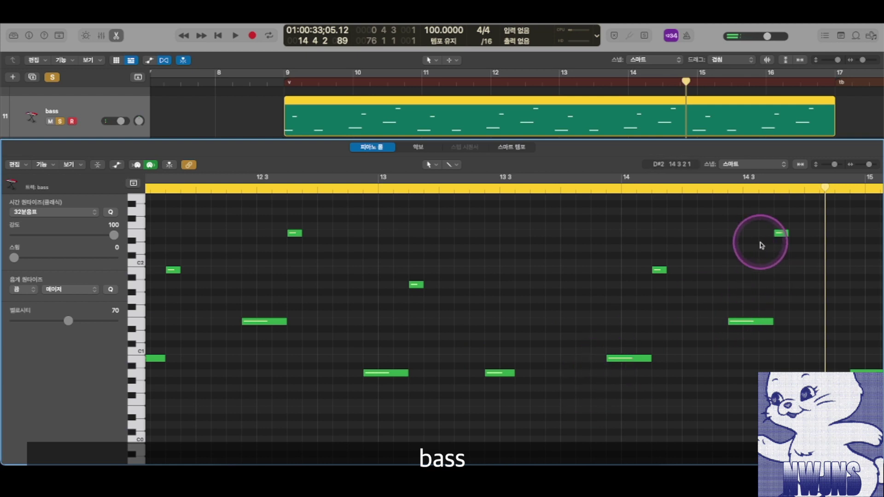
{"action": "key", "text": "super+Left"}
{"action": "key", "text": "super+Left"}
{"action": "scroll", "coordinate": [682, 330], "scroll_direction": "right", "scroll_amount": 5}
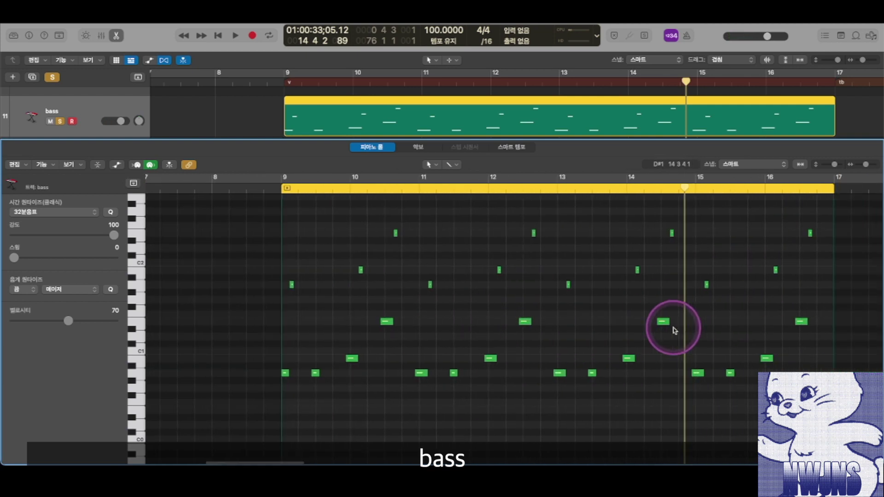
Close the piano roll and move the playhead to the start of the first chorus
{"action": "key", "text": "p"}
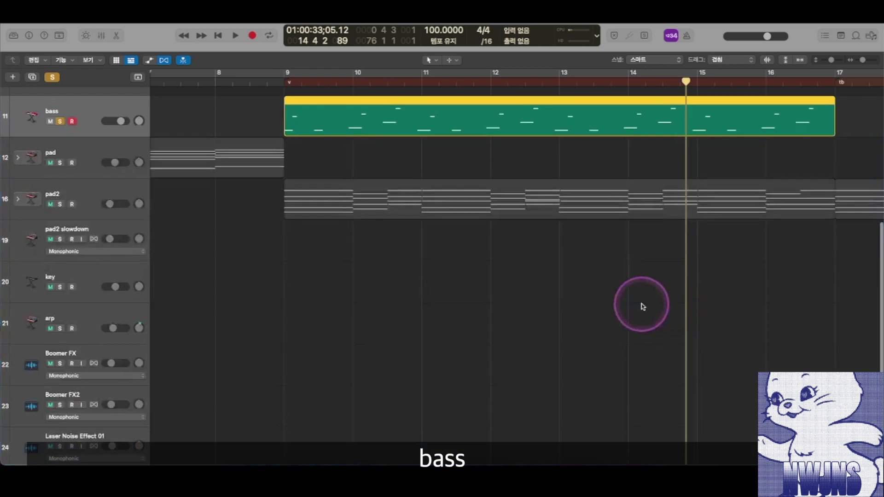
{"action": "key", "text": "super+Left"}
{"action": "key", "text": "super+Left"}
{"action": "key", "text": "super+Left"}
{"action": "scroll", "coordinate": [575, 282], "scroll_direction": "up", "scroll_amount": 5}
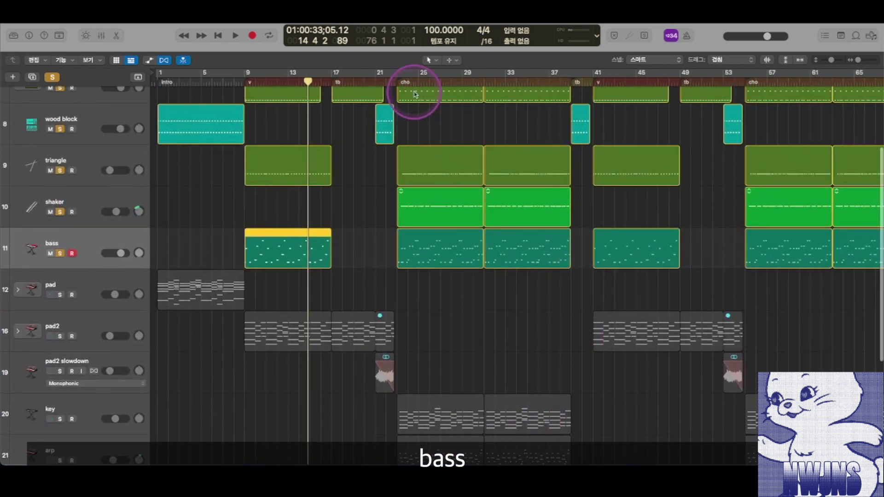
{"action": "left_click", "coordinate": [395, 82]}
{"action": "key", "text": "super+Right"}
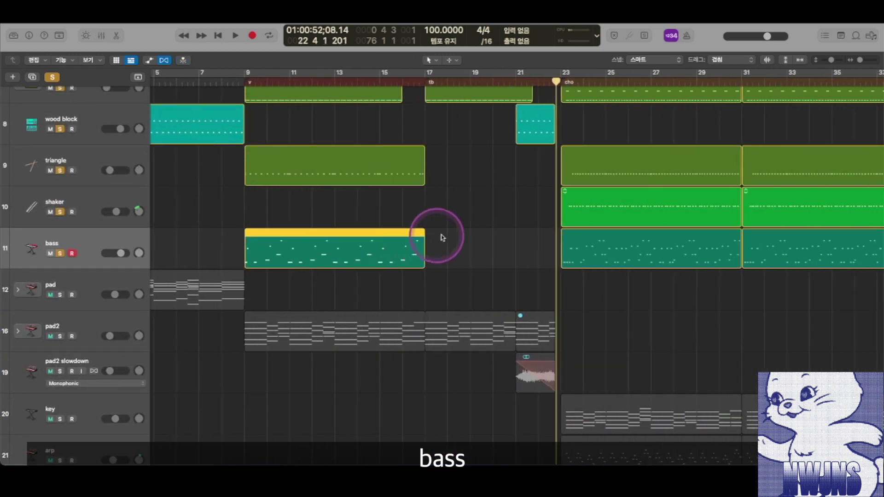
Open the first chorus's bass region in the piano roll and place the playhead at bar 23
{"action": "scroll", "coordinate": [460, 249], "scroll_direction": "right", "scroll_amount": 3}
{"action": "left_click", "coordinate": [497, 292]}
{"action": "double_click", "coordinate": [501, 251]}
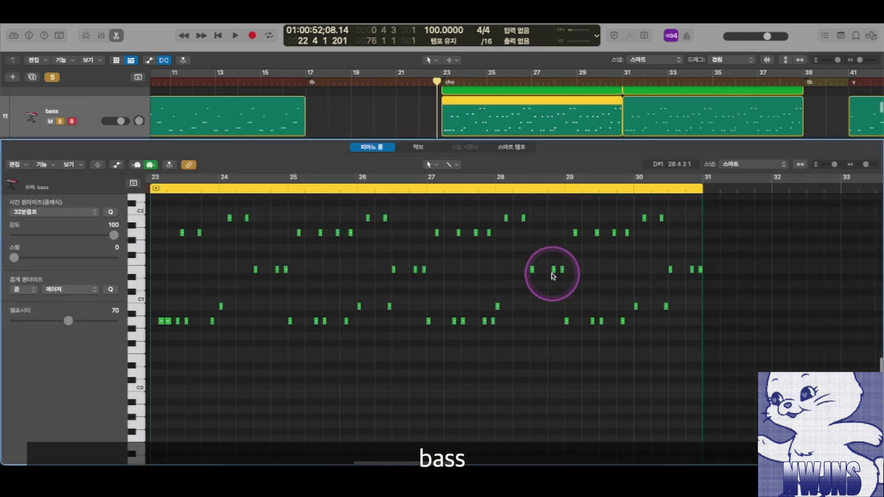
{"action": "left_click", "coordinate": [247, 189]}
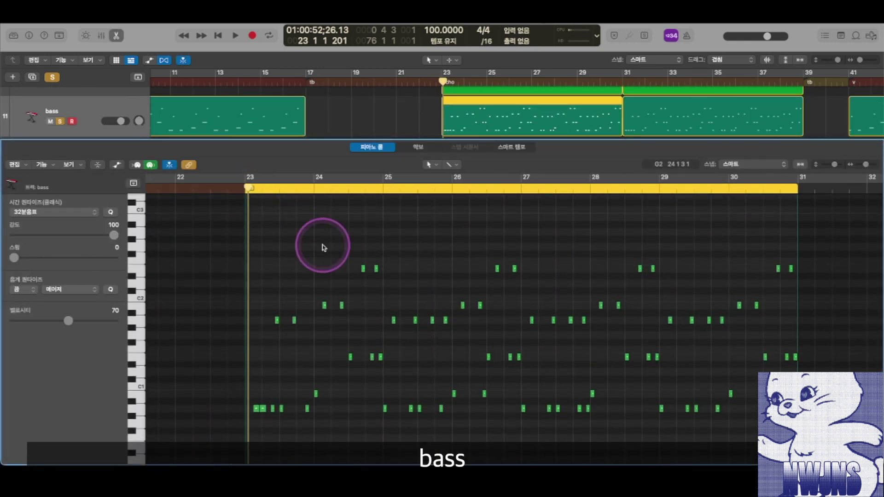
Play the chorus bass line from bar 23, stop in bar 25 and examine the notes around it
{"action": "key", "text": "space"}
{"action": "key", "text": "super+Right"}
{"action": "key", "text": "super+Right"}
{"action": "key", "text": "super+Right"}
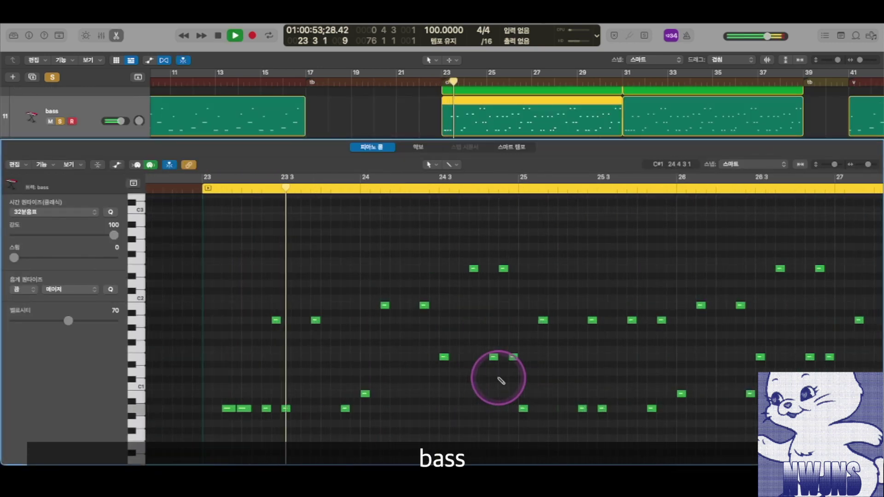
{"action": "key", "text": "super+Left"}
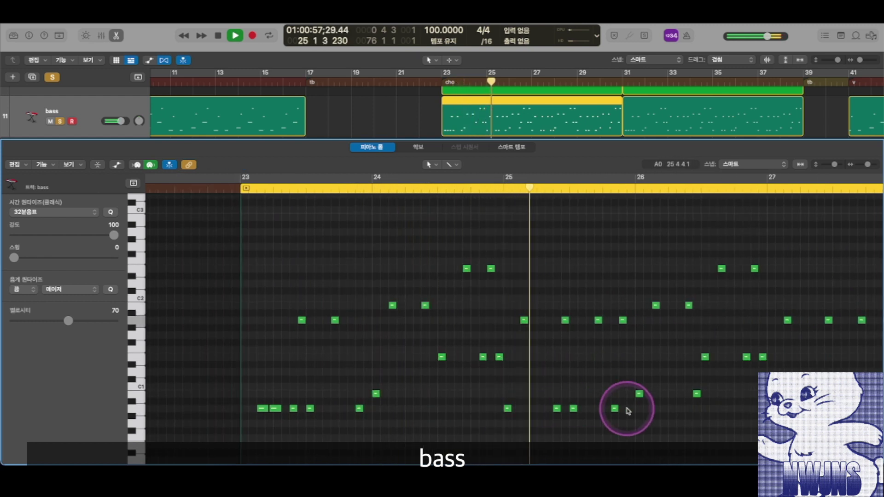
{"action": "key", "text": "space"}
{"action": "key", "text": "super+Right"}
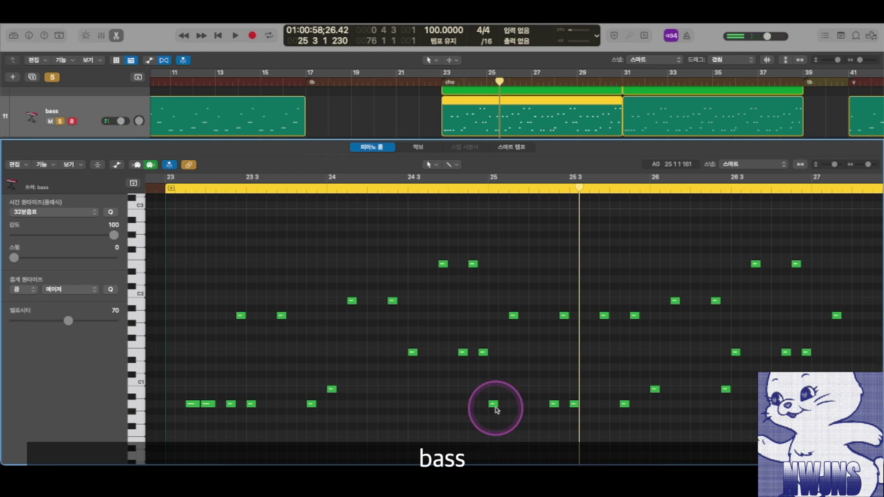
Resume playback of the chorus bass line from bar 25, stop in bar 28 and view the whole region
{"action": "key", "text": "space"}
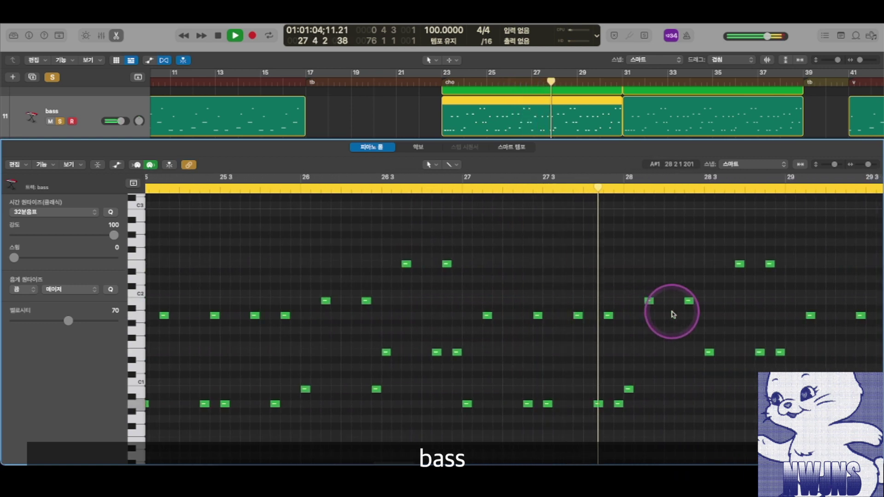
{"action": "key", "text": "super+Left"}
{"action": "key", "text": "super+Left"}
{"action": "key", "text": "super+Left"}
{"action": "key", "text": "super+Left"}
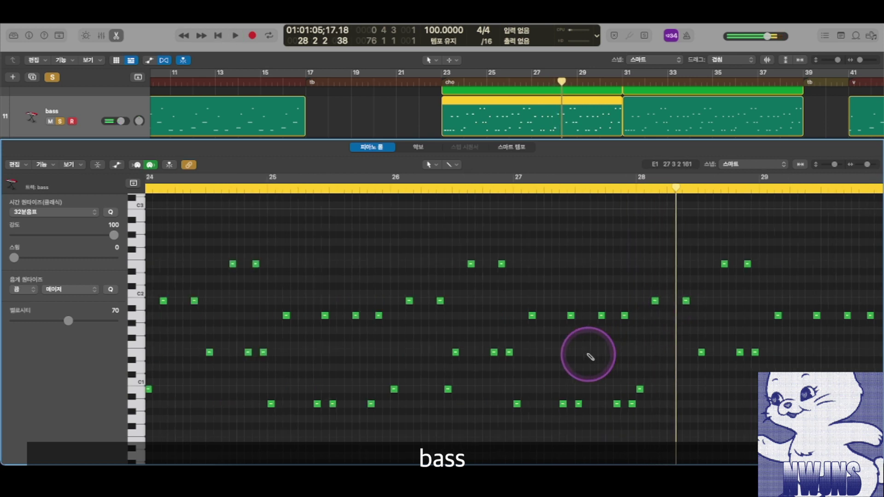
{"action": "scroll", "coordinate": [443, 302], "scroll_direction": "right", "scroll_amount": 3}
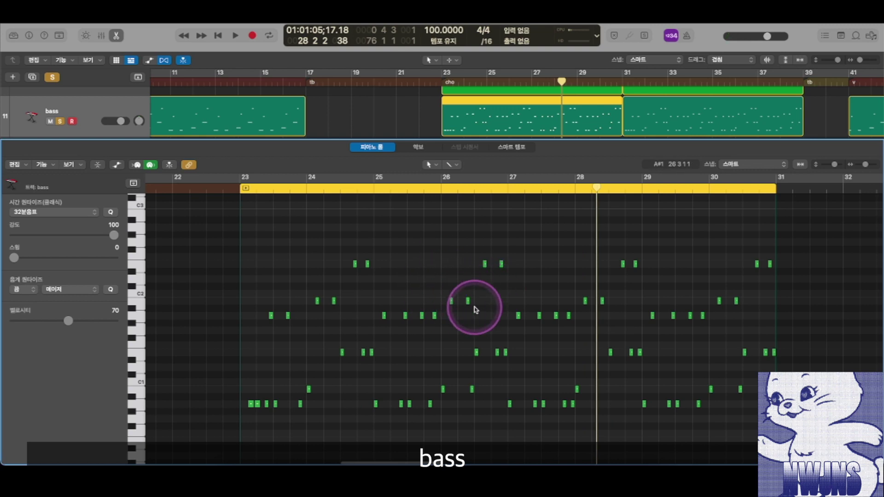
Close the piano roll, return to the full arrangement and point out the bass track's verse region
{"action": "key", "text": "p"}
{"action": "scroll", "coordinate": [556, 314], "scroll_direction": "up", "scroll_amount": 8}
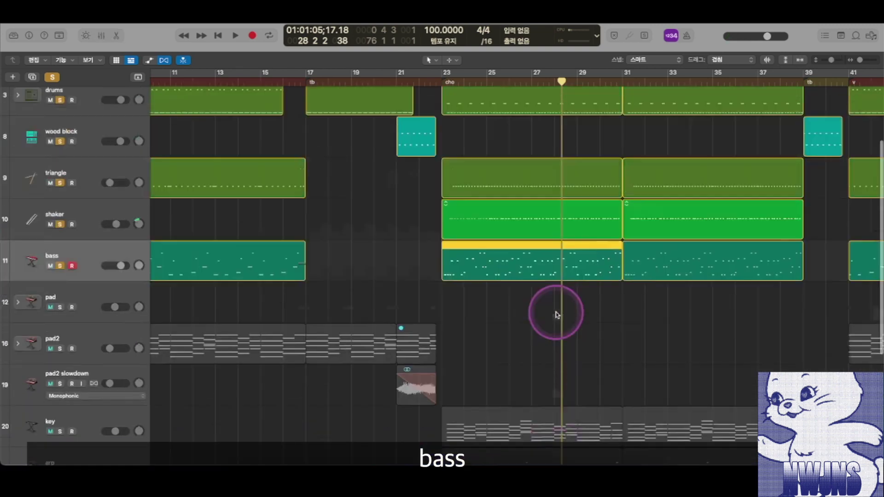
{"action": "scroll", "coordinate": [555, 315], "scroll_direction": "down", "scroll_amount": 5}
{"action": "scroll", "coordinate": [422, 251], "scroll_direction": "down", "scroll_amount": 1}
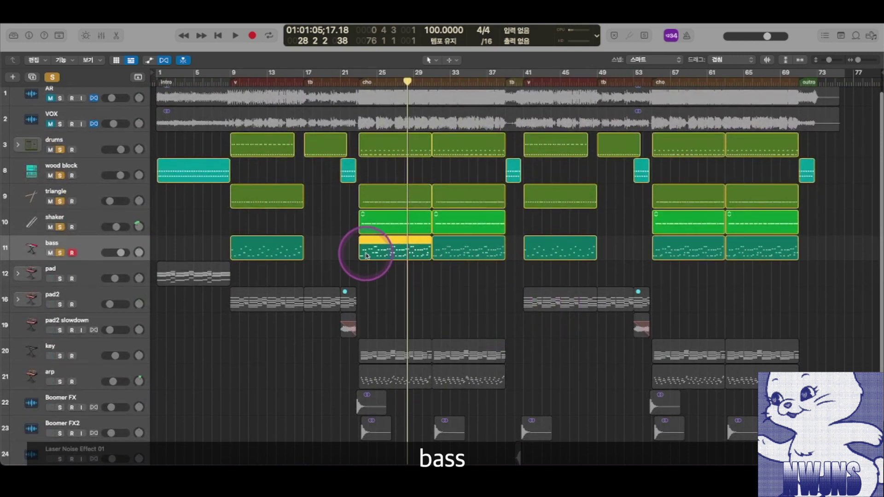
{"action": "left_click", "coordinate": [291, 253]}
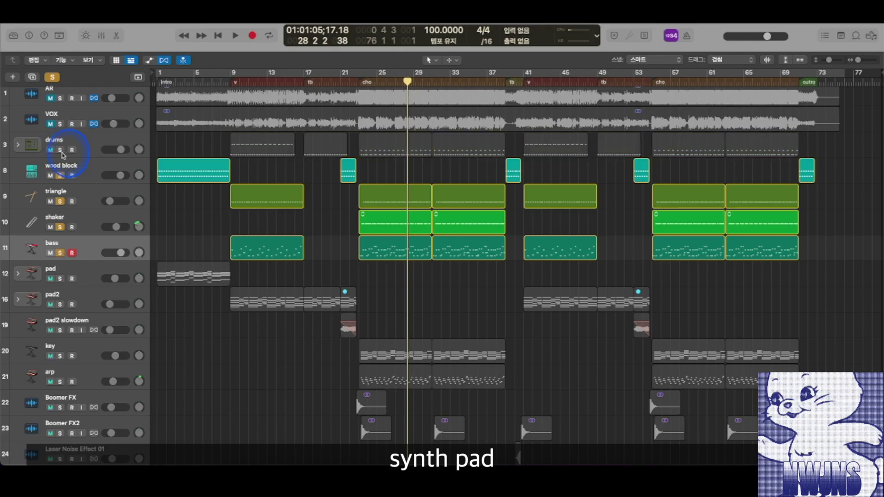
Unsolo the drums, wood block, triangle, shaker and bass tracks and move the playhead to the song's start
{"action": "scroll", "coordinate": [233, 193], "scroll_direction": "left", "scroll_amount": 2}
{"action": "left_click", "coordinate": [155, 81]}
{"action": "key", "text": "super+Right"}
{"action": "key", "text": "super+Right"}
{"action": "key", "text": "super+Right"}
{"action": "key", "text": "super+Right"}
{"action": "key", "text": "super+Right"}
{"action": "key", "text": "super+Right"}
{"action": "key", "text": "super+Right"}
{"action": "key", "text": "super+Down"}
{"action": "key", "text": "super+Down"}
{"action": "key", "text": "super+Down"}
{"action": "key", "text": "super+Down"}
{"action": "key", "text": "super+Down"}
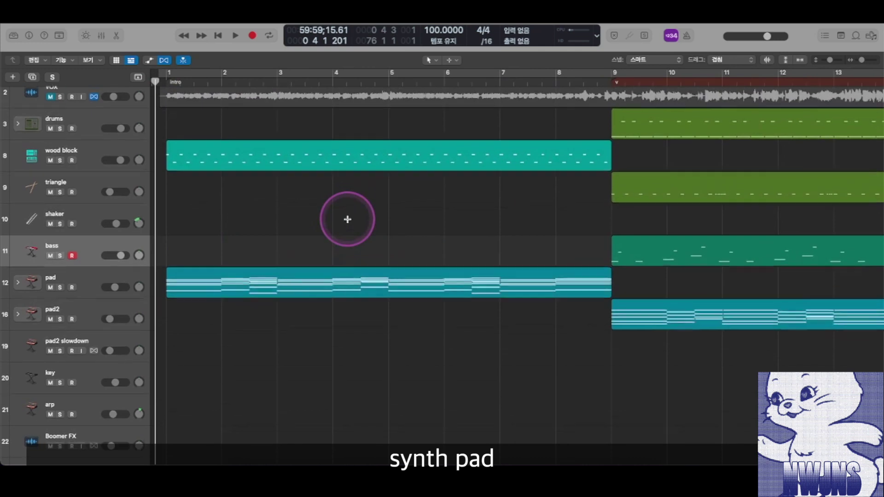
{"action": "scroll", "coordinate": [352, 221], "scroll_direction": "down", "scroll_amount": 3}
{"action": "key", "text": "super+Left"}
{"action": "key", "text": "super+Left"}
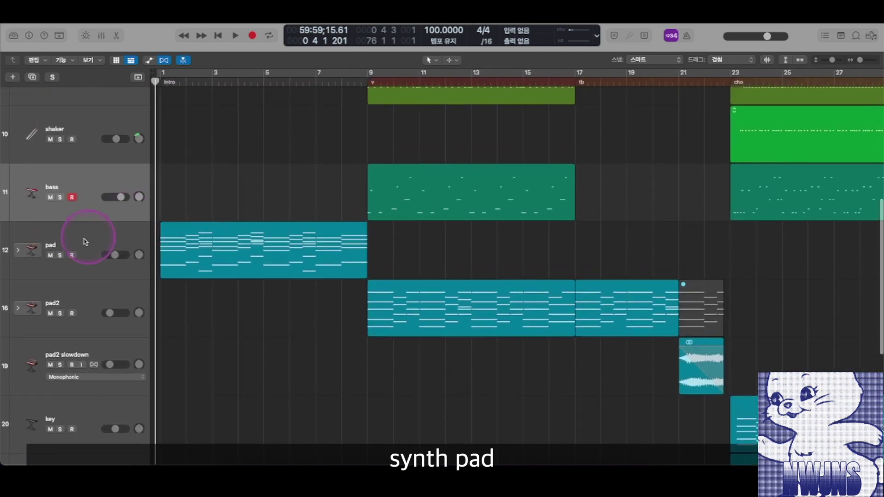
Select the pad track and show its patch in the sound library
{"action": "left_click", "coordinate": [88, 247]}
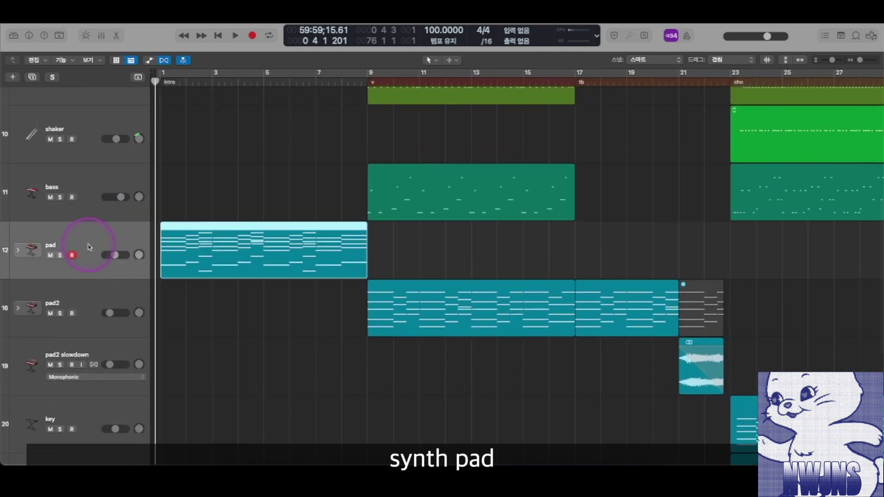
{"action": "left_click", "coordinate": [14, 36]}
{"action": "left_click", "coordinate": [124, 134]}
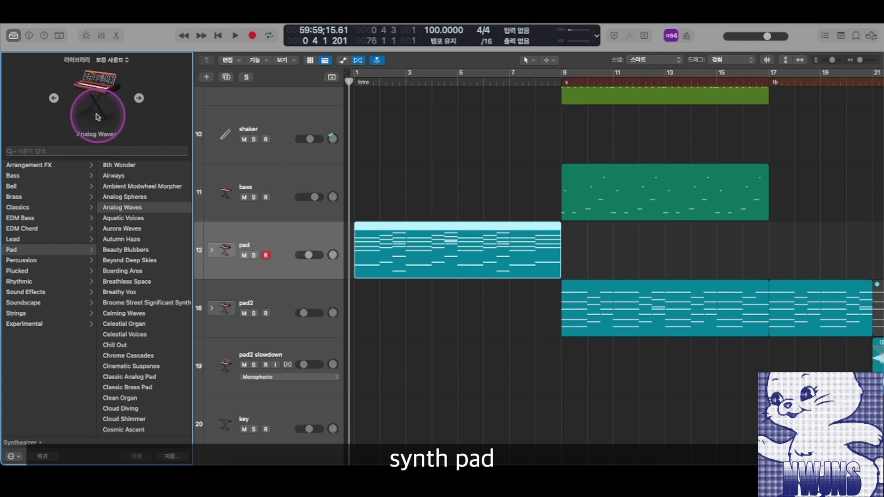
Solo the pad track and play its intro region from bar 1, stopping in bar 5
{"action": "left_click", "coordinate": [253, 256]}
{"action": "left_click", "coordinate": [372, 122]}
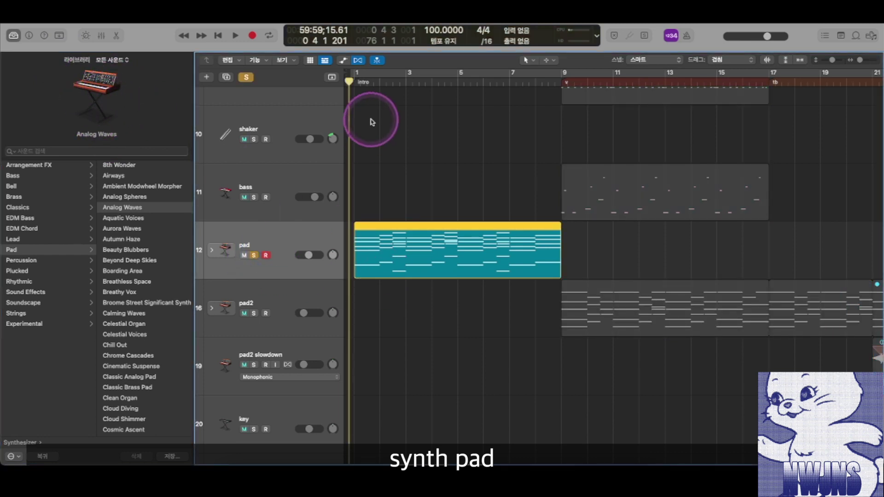
{"action": "left_click", "coordinate": [359, 83]}
{"action": "left_click", "coordinate": [355, 205]}
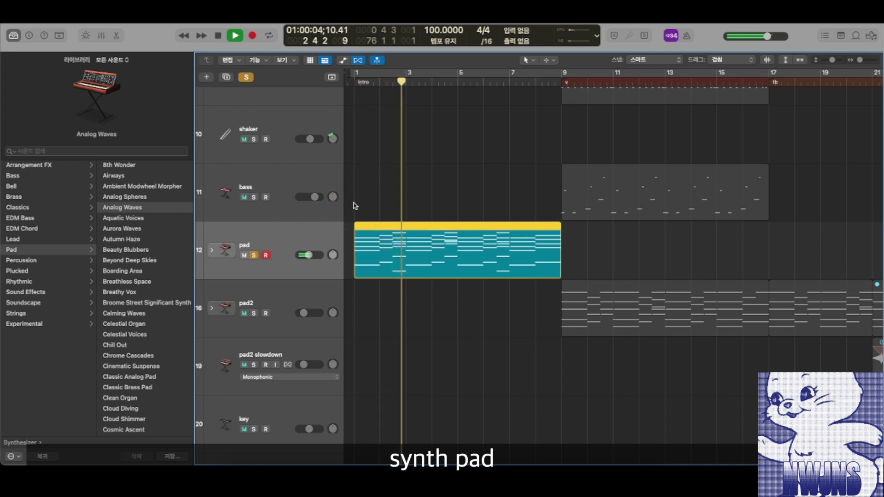
{"action": "key", "text": "super+Left"}
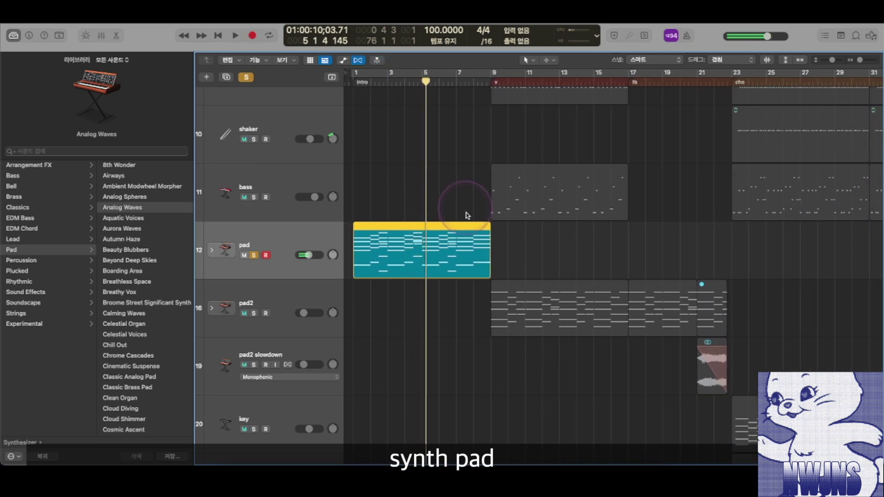
{"action": "key", "text": "super+Left"}
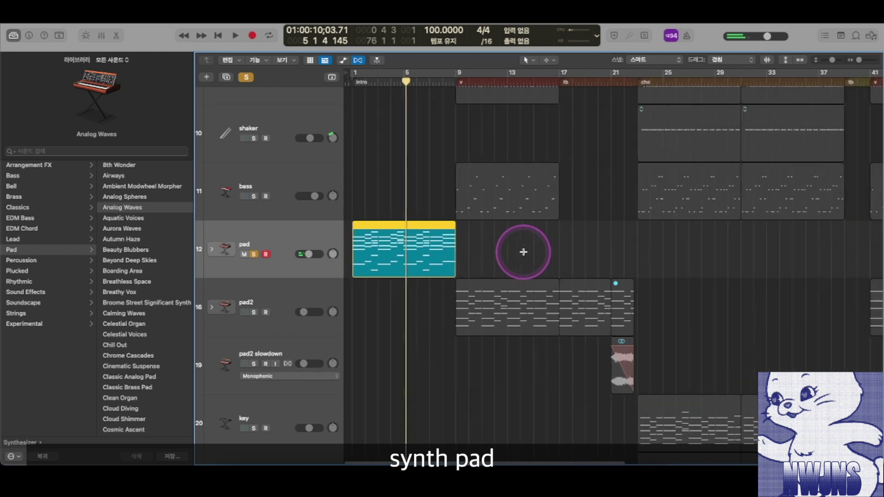
Move the playhead to just before bar 9, solo the pad2 track as well and play its verse region
{"action": "left_click", "coordinate": [500, 250]}
{"action": "left_click", "coordinate": [464, 108]}
{"action": "left_click", "coordinate": [450, 83]}
{"action": "left_click", "coordinate": [421, 222]}
{"action": "left_click", "coordinate": [254, 313]}
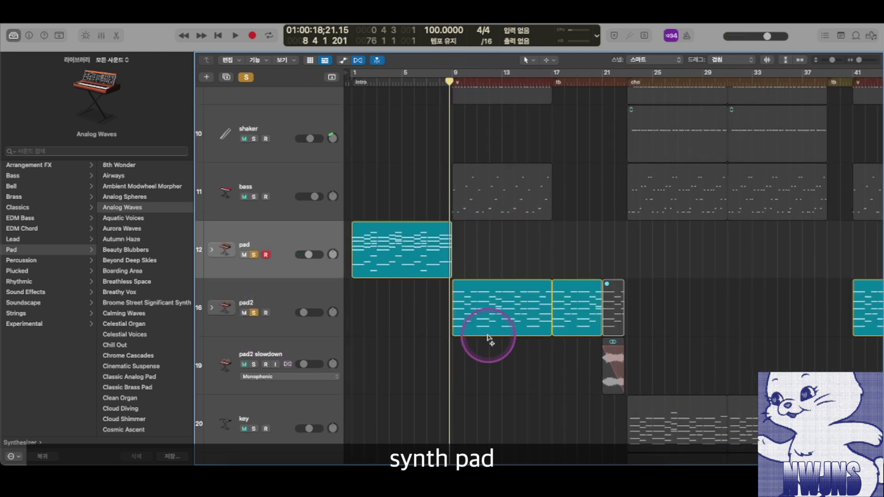
{"action": "key", "text": "super+Right"}
{"action": "key", "text": "space"}
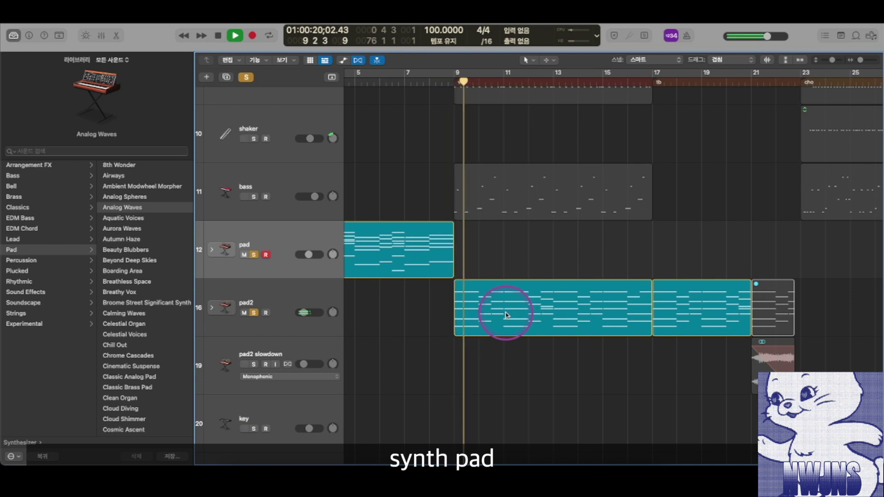
Select the pad2 track during playback to show its patch in the sound library
{"action": "key", "text": "super+Right"}
{"action": "scroll", "coordinate": [506, 318], "scroll_direction": "down", "scroll_amount": 2}
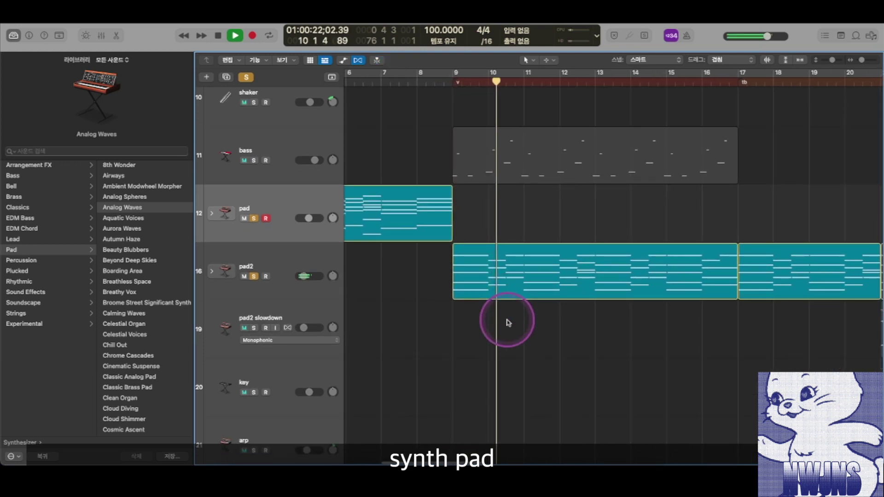
{"action": "left_click", "coordinate": [244, 256]}
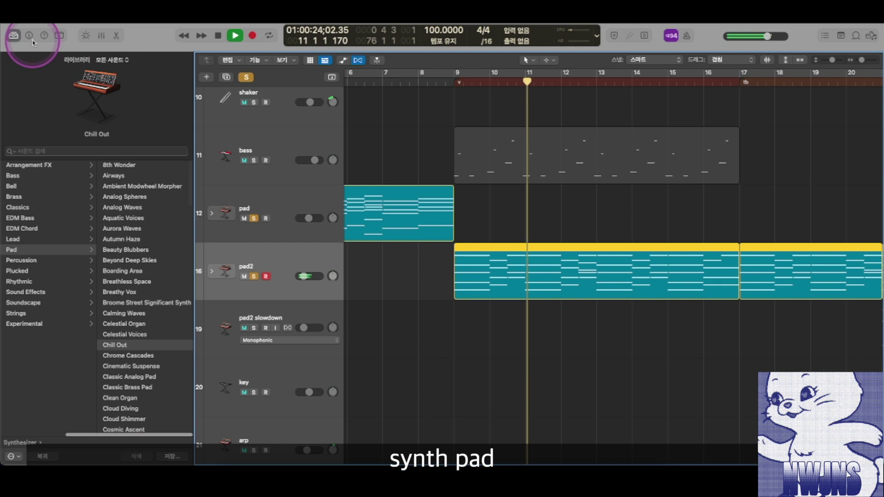
Show the pad2 channel strip, open its Compressor to view the side-chain settings, close it and stop playback in bar 13
{"action": "left_click", "coordinate": [29, 37]}
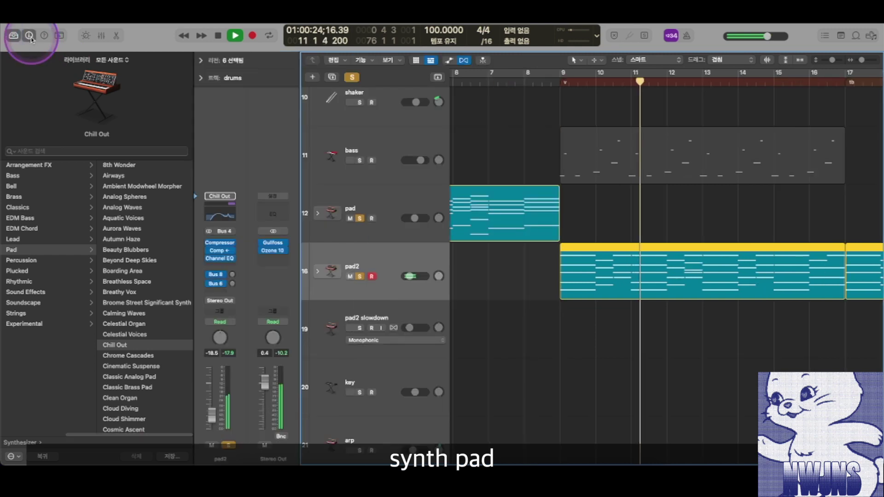
{"action": "left_click", "coordinate": [220, 252]}
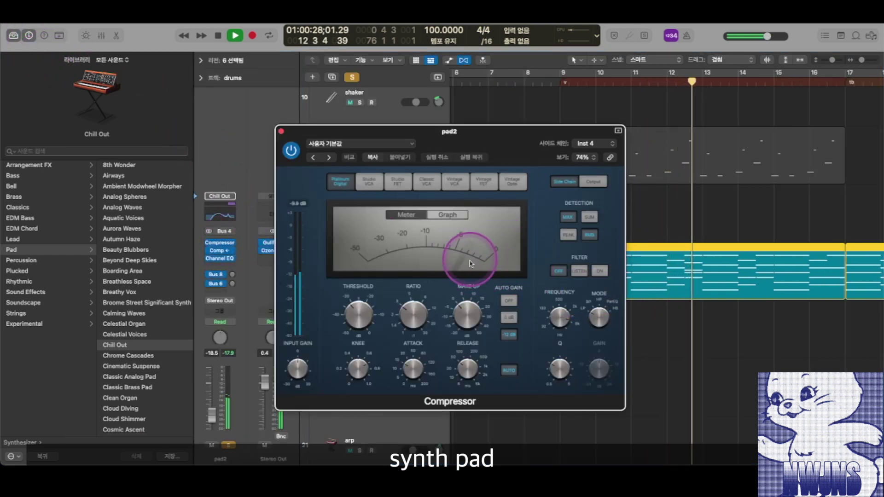
{"action": "left_click", "coordinate": [281, 131]}
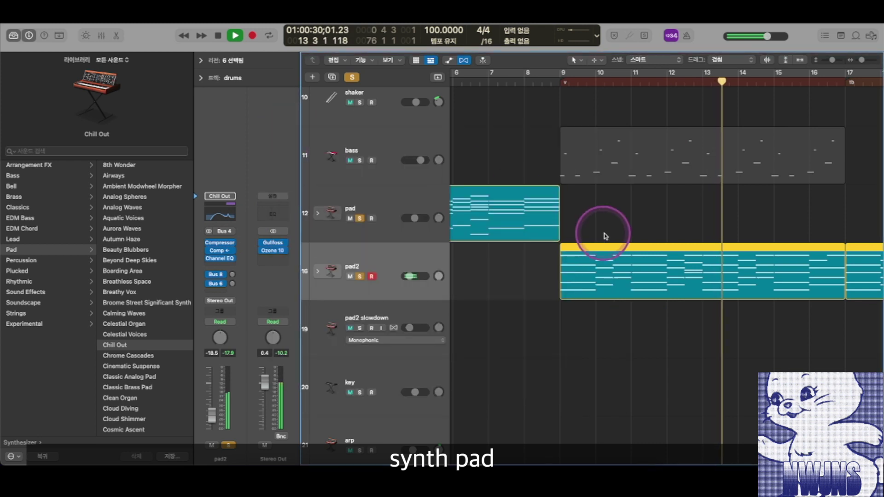
{"action": "key", "text": "space"}
Deselect the regions, replay the pad2 verse region from bar 9 with the sound library hidden, and stop in bar 15
{"action": "left_click", "coordinate": [625, 215]}
{"action": "scroll", "coordinate": [625, 218], "scroll_direction": "down", "scroll_amount": 2}
{"action": "scroll", "coordinate": [647, 221], "scroll_direction": "right", "scroll_amount": 3}
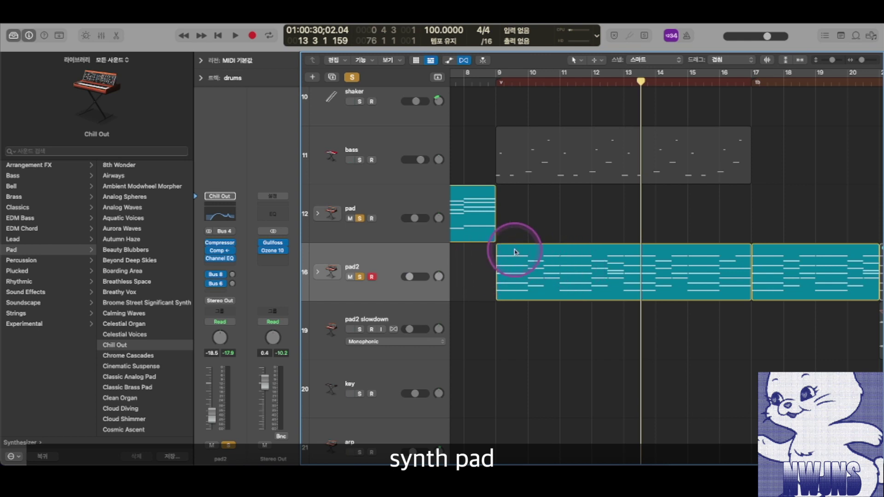
{"action": "scroll", "coordinate": [516, 251], "scroll_direction": "down", "scroll_amount": 1}
{"action": "scroll", "coordinate": [548, 268], "scroll_direction": "up", "scroll_amount": 3}
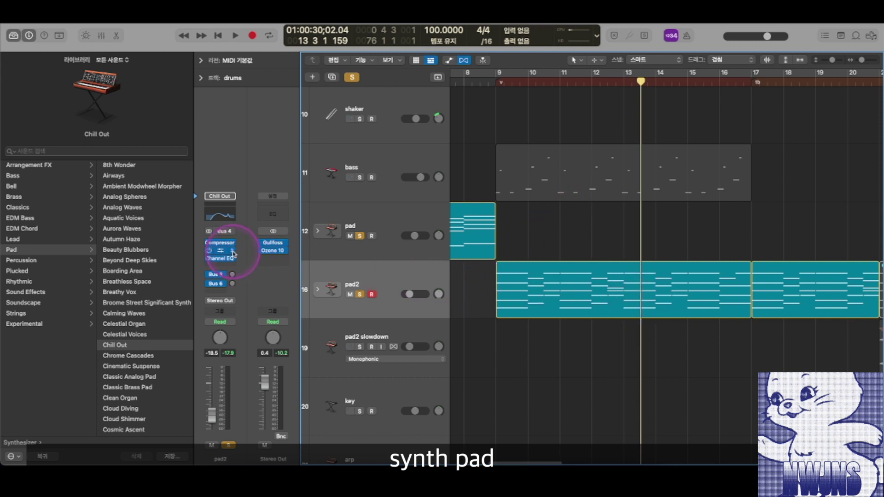
{"action": "double_click", "coordinate": [495, 83]}
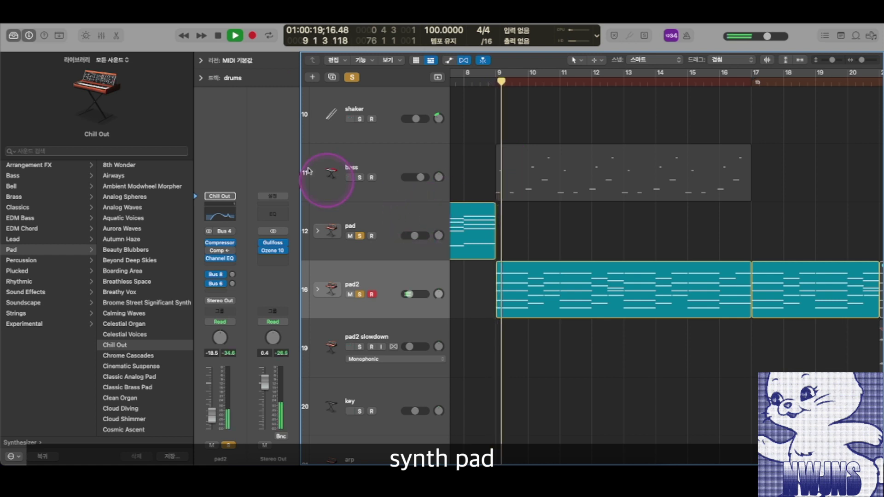
{"action": "left_click", "coordinate": [13, 36]}
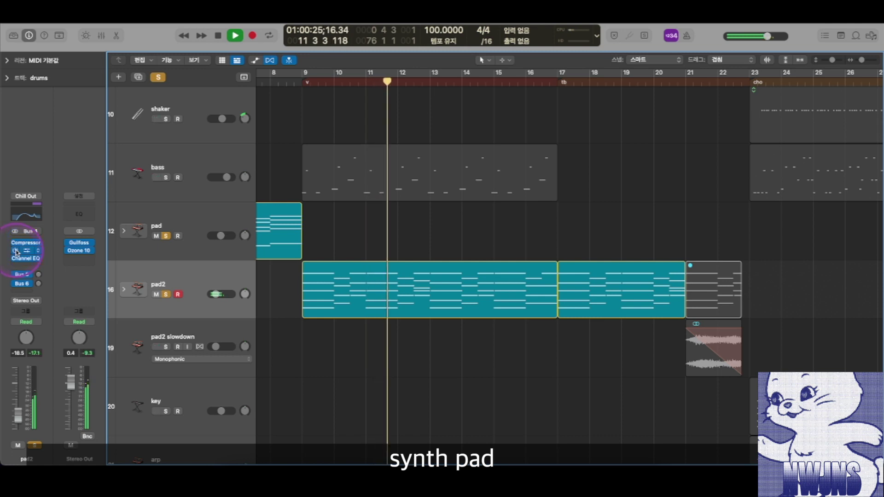
{"action": "scroll", "coordinate": [325, 340], "scroll_direction": "left", "scroll_amount": 5}
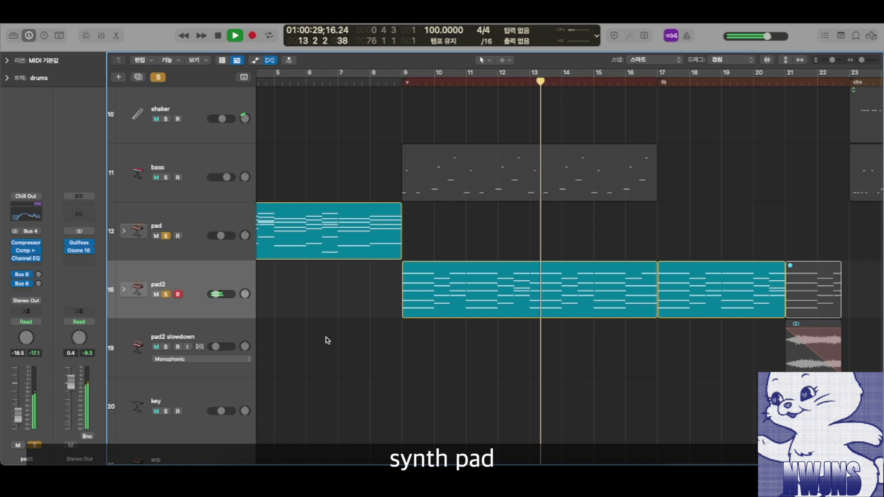
{"action": "scroll", "coordinate": [387, 330], "scroll_direction": "down", "scroll_amount": 5}
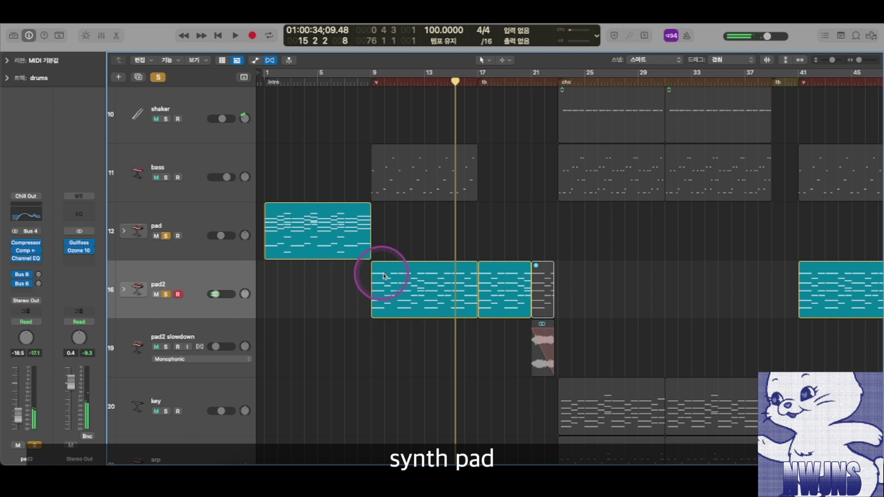
{"action": "scroll", "coordinate": [381, 275], "scroll_direction": "up", "scroll_amount": 5}
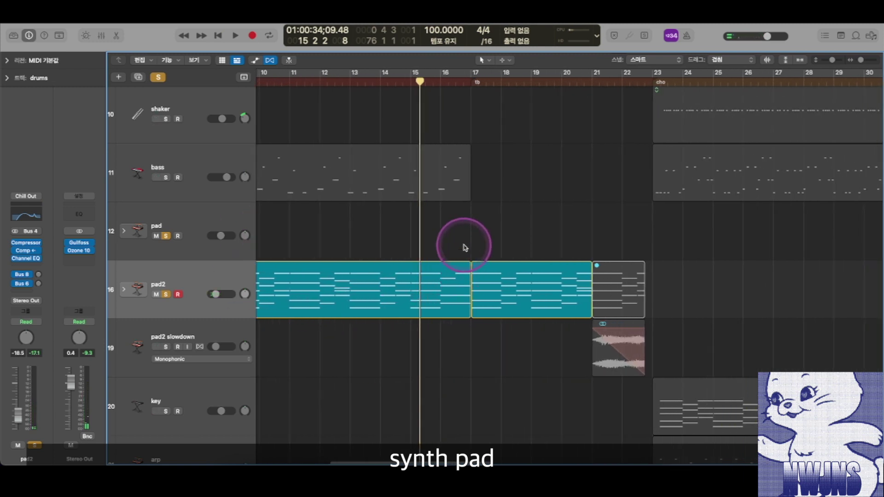
{"action": "scroll", "coordinate": [464, 247], "scroll_direction": "left", "scroll_amount": 3}
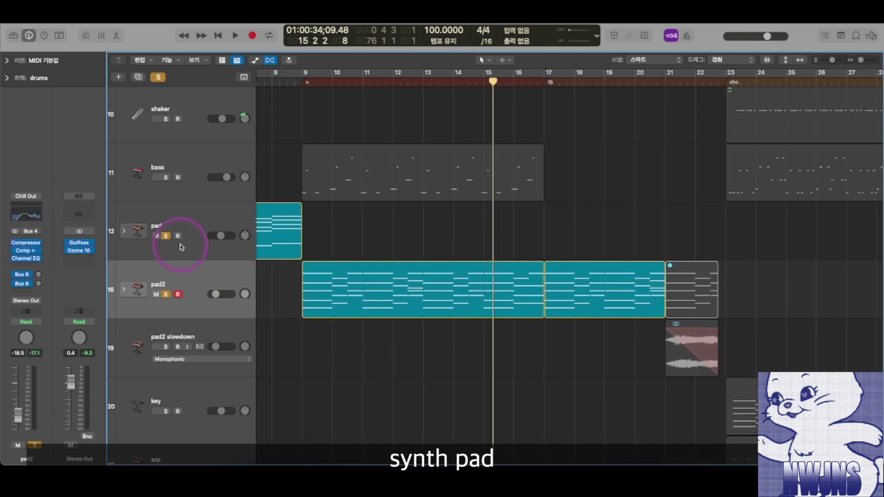
{"action": "scroll", "coordinate": [557, 212], "scroll_direction": "right", "scroll_amount": 8}
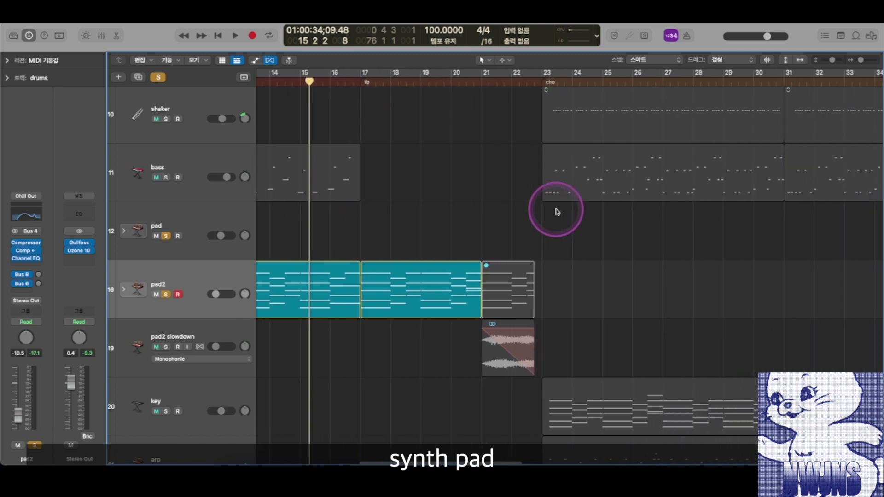
Move the playhead to just before bar 21 and solo the pad2 slowdown track, enlarging its audio region
{"action": "left_click", "coordinate": [472, 84]}
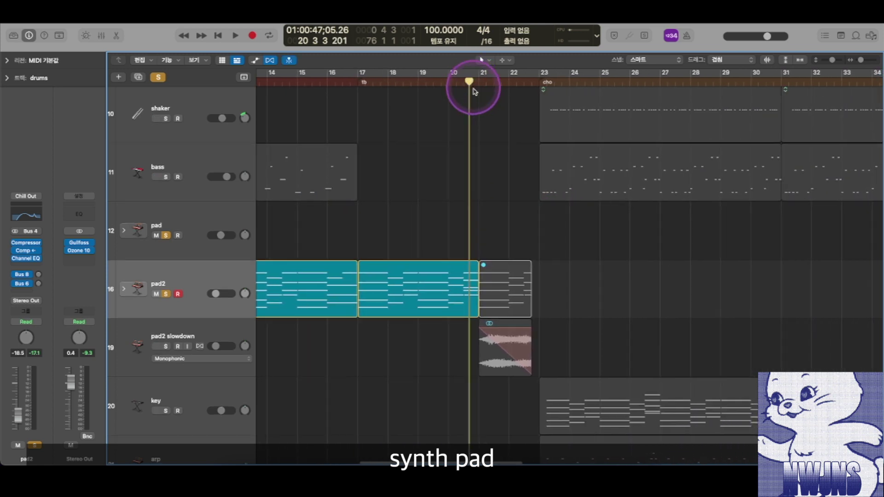
{"action": "key", "text": "super+Right"}
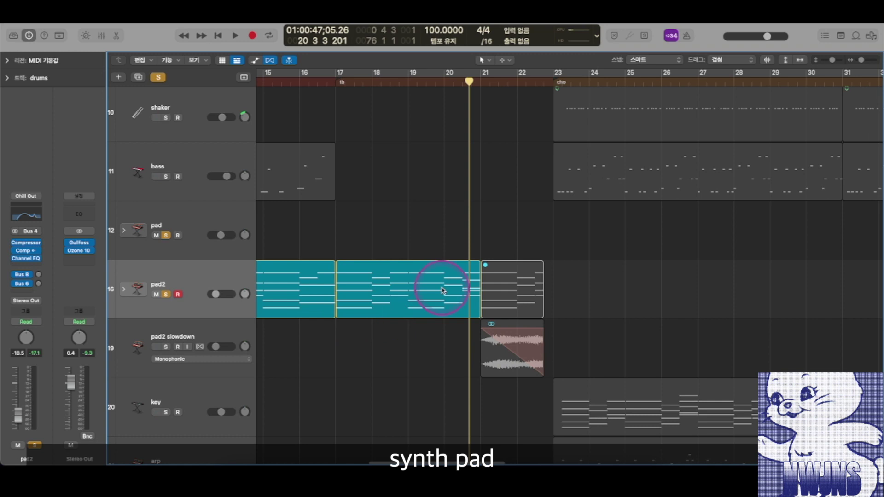
{"action": "left_click", "coordinate": [164, 348]}
{"action": "left_click_drag", "start_coordinate": [580, 244], "coordinate": [509, 288]}
{"action": "scroll", "coordinate": [518, 288], "scroll_direction": "up", "scroll_amount": 5}
{"action": "key", "text": "super+Right"}
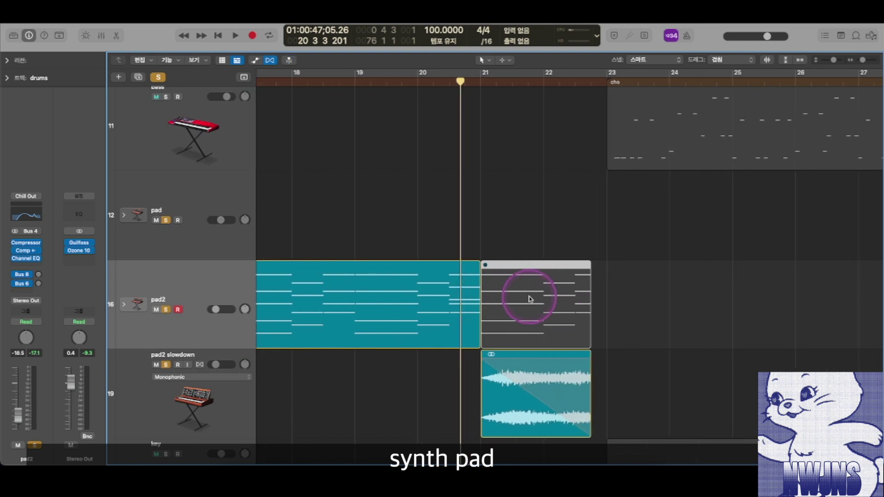
Show the Bounce in Place command for the muted pad2 region at bar 21 without running it
{"action": "scroll", "coordinate": [598, 286], "scroll_direction": "down", "scroll_amount": 3}
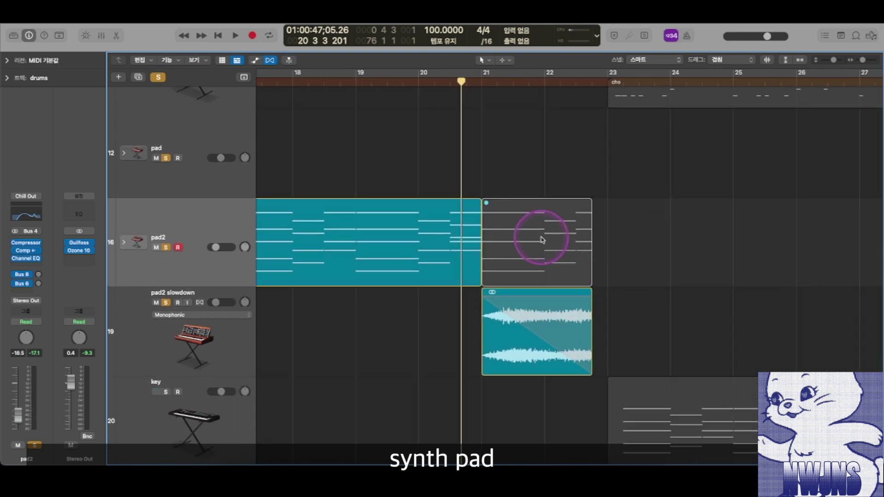
{"action": "right_click", "coordinate": [527, 238]}
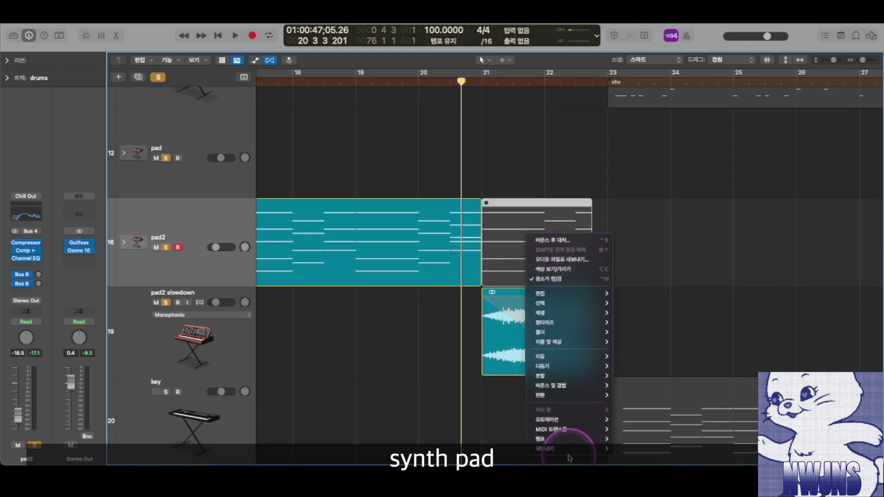
{"action": "mouse_move", "coordinate": [562, 387]}
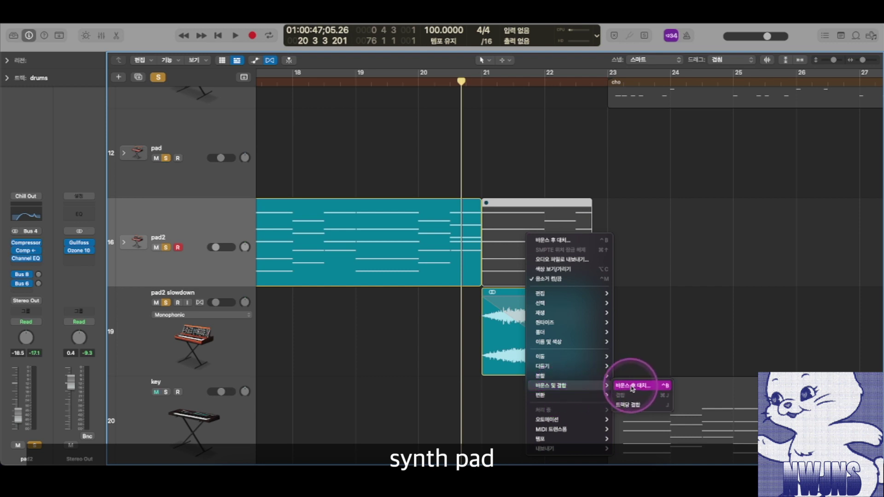
{"action": "left_click", "coordinate": [645, 316]}
Show the fade type options of the pad2 slowdown region, pointing out the slow-down setting (속도 낮추기), and leave them unchanged
{"action": "left_click_drag", "start_coordinate": [443, 331], "coordinate": [529, 349]}
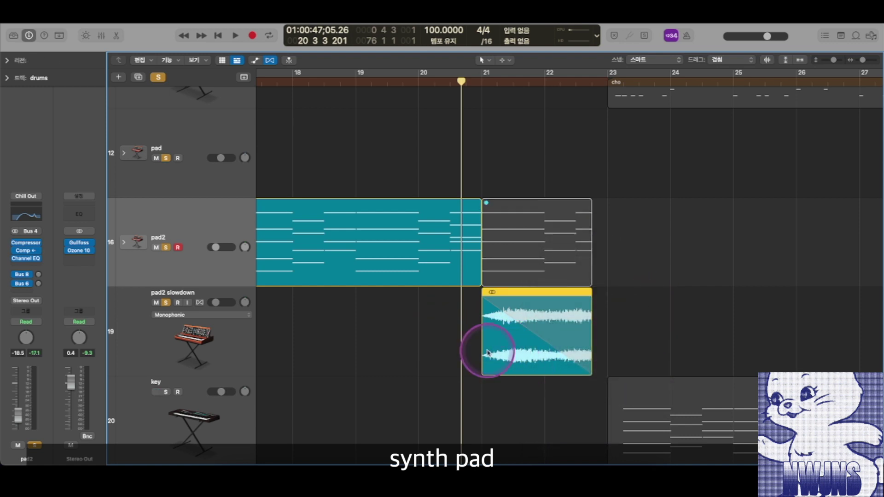
{"action": "left_click", "coordinate": [535, 325]}
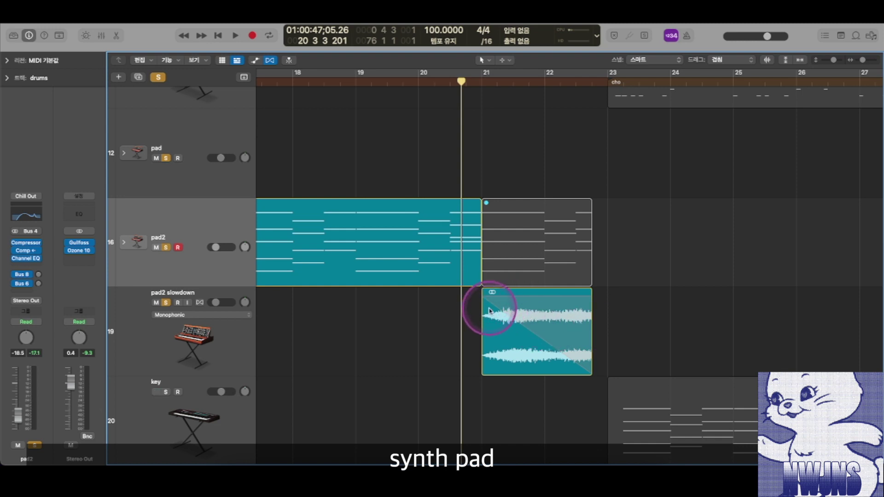
{"action": "right_click", "coordinate": [551, 309]}
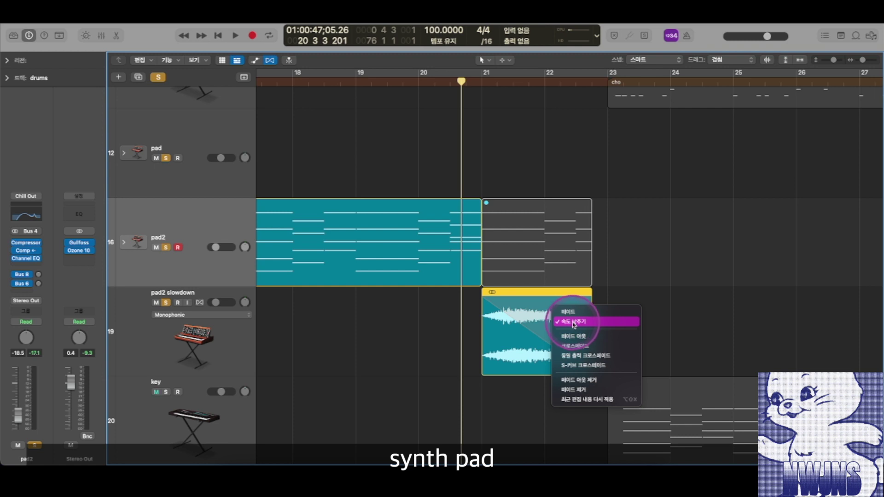
{"action": "left_click", "coordinate": [645, 262]}
Play the transition from pad2 into the pad2 slowdown region, stop in bar 22 and deselect the region
{"action": "key", "text": "space"}
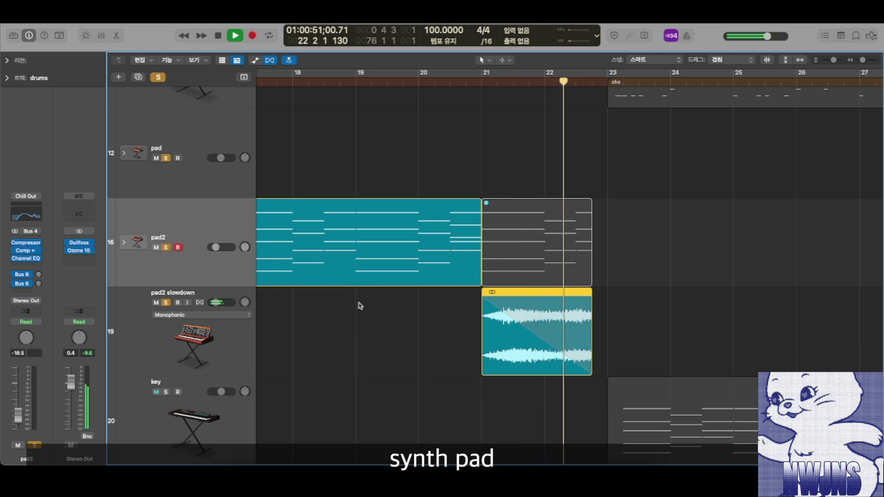
{"action": "key", "text": "space"}
{"action": "left_click", "coordinate": [359, 317]}
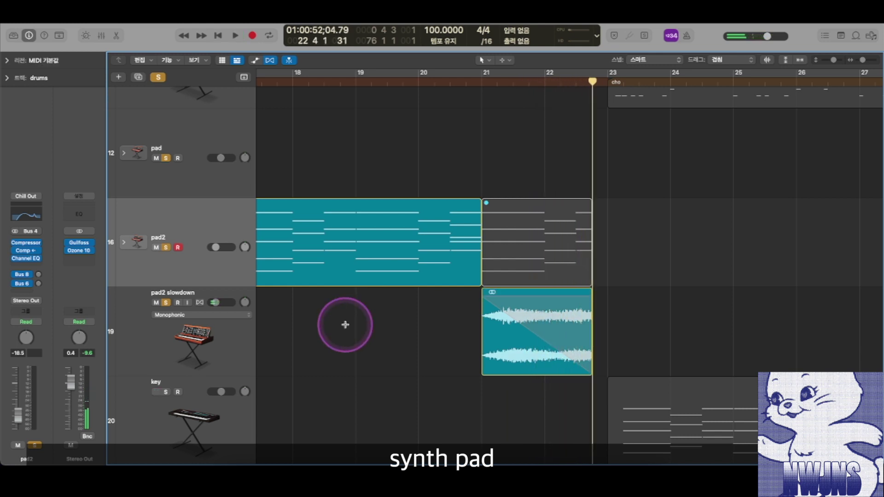
Solo the drums, wood block, triangle, shaker and bass tracks in addition to the pad tracks
{"action": "key", "text": "super+Up"}
{"action": "key", "text": "super+Up"}
{"action": "key", "text": "super+Up"}
{"action": "key", "text": "super+Left"}
{"action": "key", "text": "super+Left"}
{"action": "key", "text": "super+Left"}
{"action": "scroll", "coordinate": [539, 262], "scroll_direction": "up", "scroll_amount": 3}
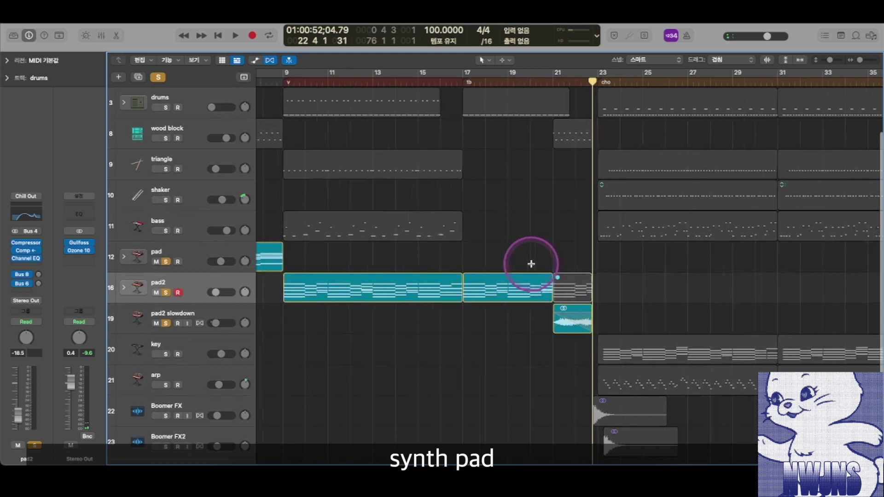
{"action": "key", "text": "super+Left"}
{"action": "key", "text": "super+Left"}
{"action": "left_click", "coordinate": [507, 282], "text": "ctrl+alt"}
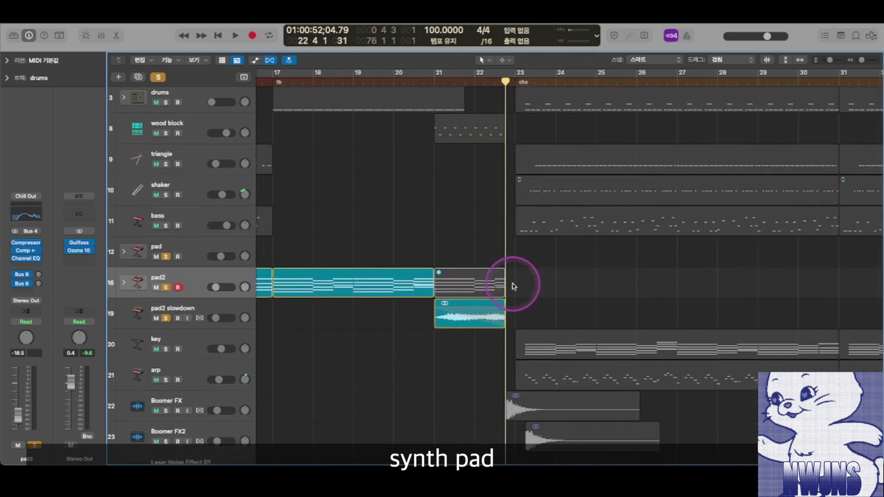
{"action": "mouse_move", "coordinate": [166, 318]}
{"action": "left_mouse_down"}
{"action": "mouse_move", "coordinate": [166, 102]}
{"action": "mouse_move", "coordinate": [165, 319]}
{"action": "left_mouse_up"}
{"action": "left_click", "coordinate": [424, 244], "text": "ctrl+alt"}
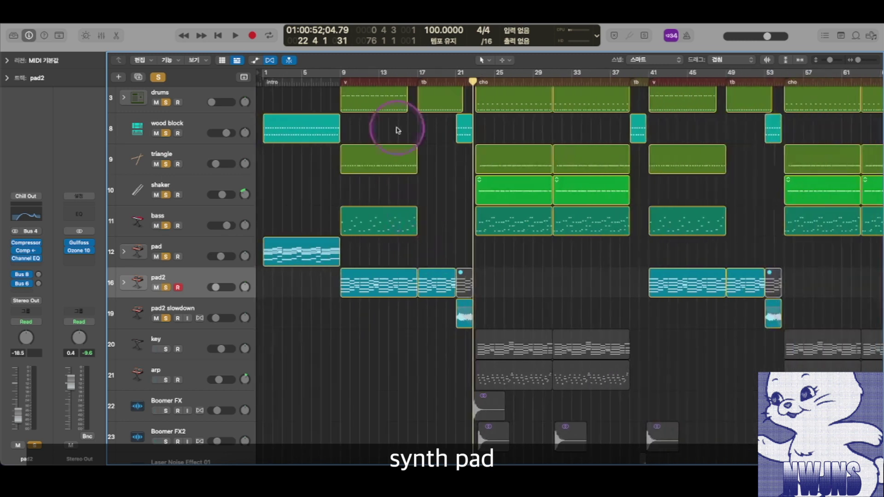
Play the soloed drums, percussion, bass and pads together from bar 9 through the verse into bar 17
{"action": "left_click", "coordinate": [339, 81]}
{"action": "key", "text": "space"}
{"action": "key", "text": "super+Right"}
{"action": "key", "text": "super+Right"}
{"action": "key", "text": "super+Right"}
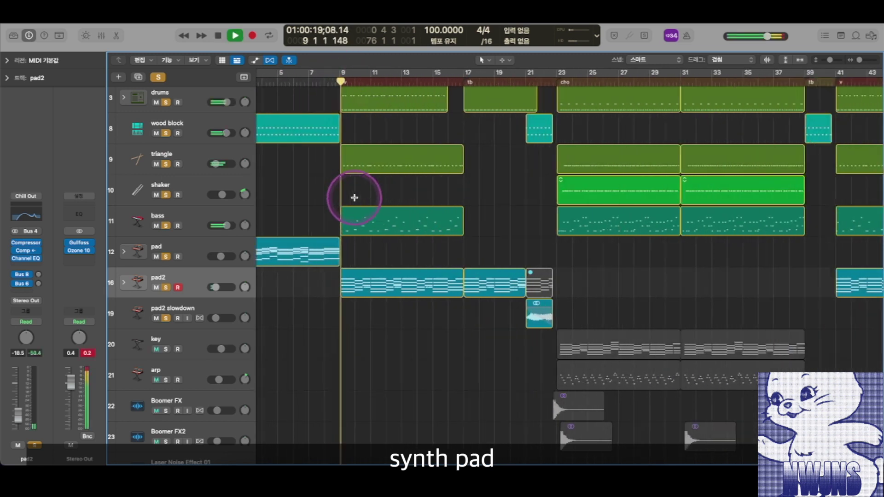
{"action": "key", "text": "super+Down"}
{"action": "key", "text": "super+Down"}
{"action": "scroll", "coordinate": [390, 201], "scroll_direction": "up", "scroll_amount": 3}
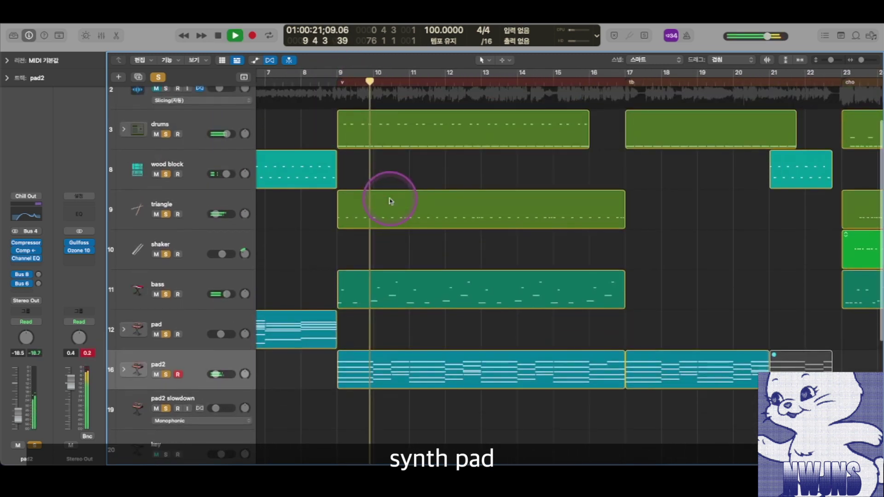
{"action": "scroll", "coordinate": [396, 202], "scroll_direction": "down", "scroll_amount": 1}
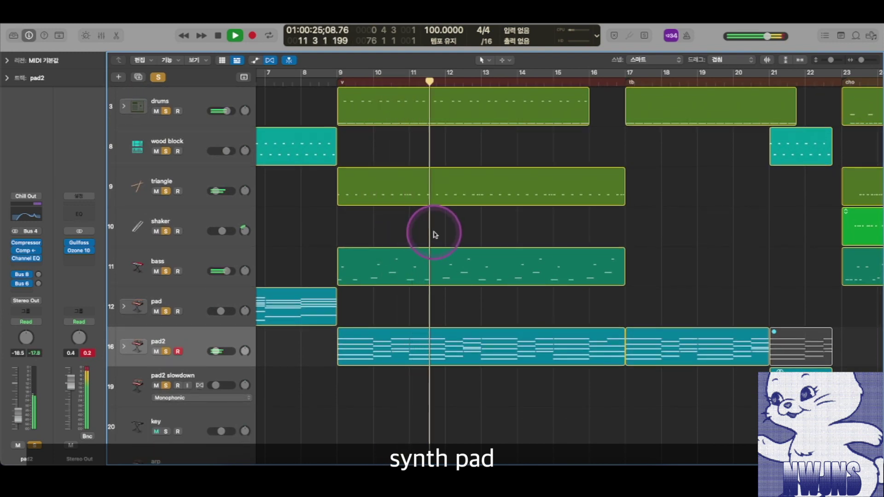
{"action": "scroll", "coordinate": [535, 235], "scroll_direction": "up", "scroll_amount": 2}
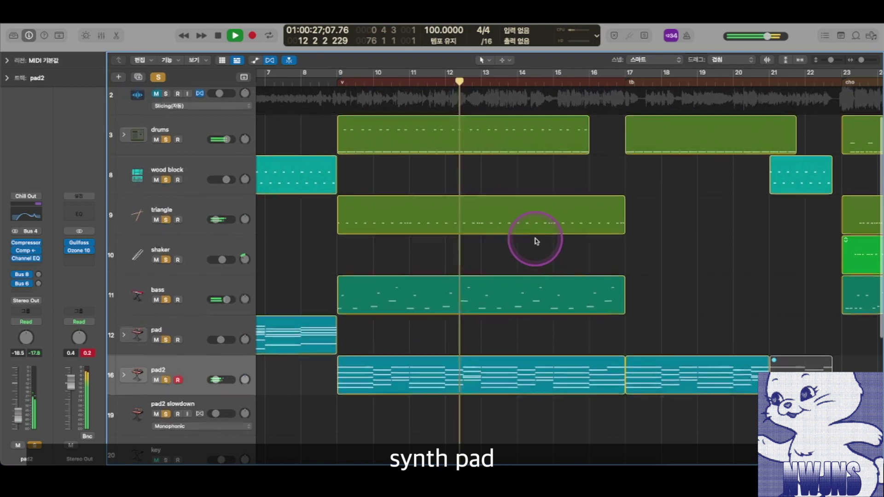
{"action": "scroll", "coordinate": [535, 240], "scroll_direction": "down", "scroll_amount": 2}
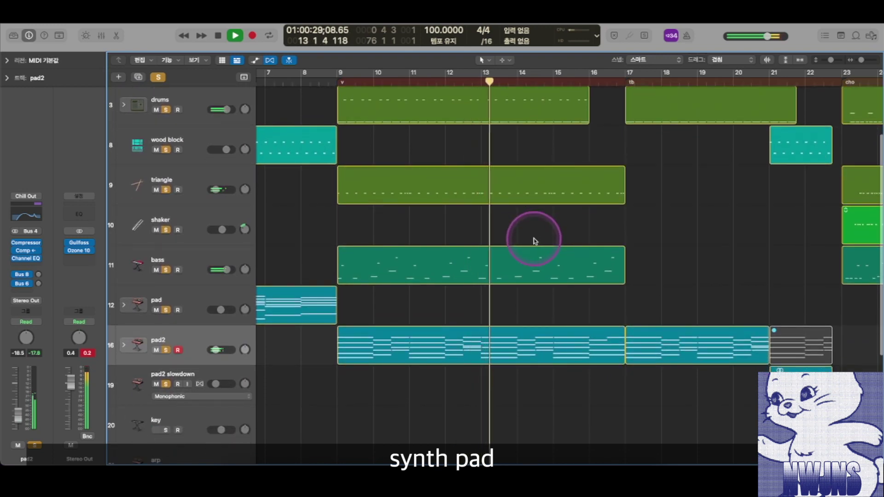
{"action": "key", "text": "super+Left"}
{"action": "key", "text": "super+Left"}
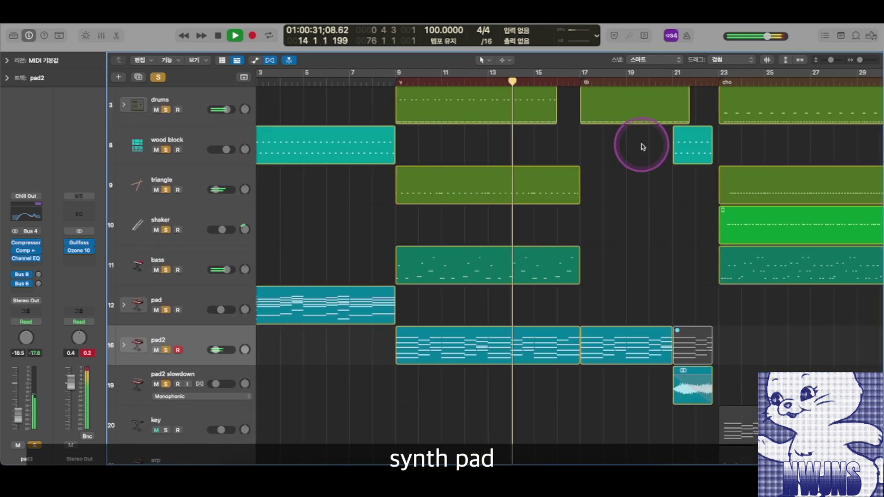
{"action": "scroll", "coordinate": [621, 175], "scroll_direction": "right", "scroll_amount": 3}
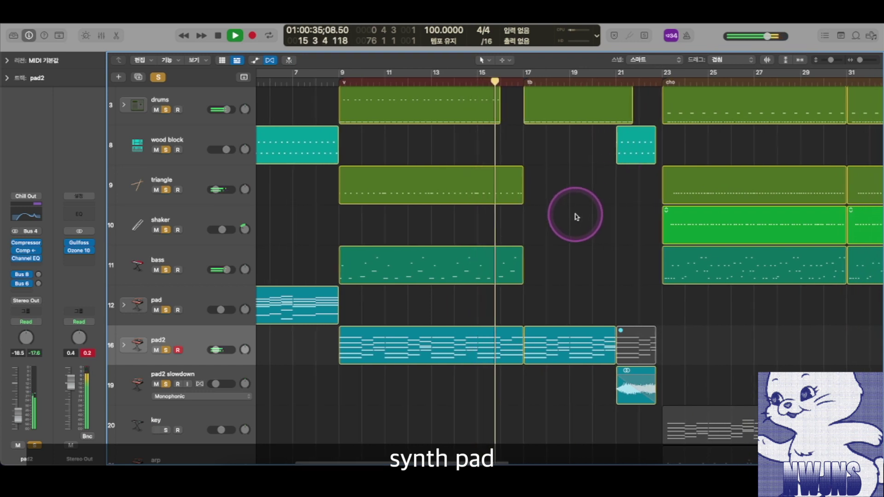
{"action": "scroll", "coordinate": [576, 217], "scroll_direction": "right", "scroll_amount": 2}
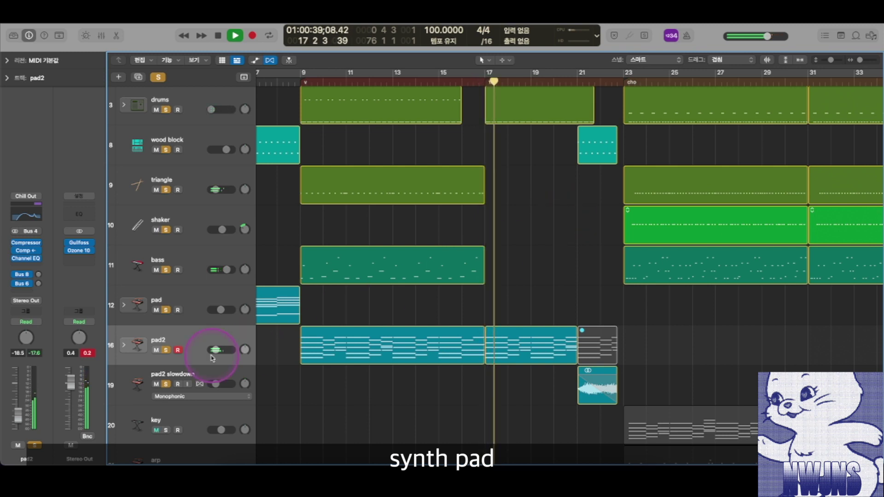
Select the pad2 track's regions during playback and show its patch in the sound library again
{"action": "left_click", "coordinate": [207, 341]}
{"action": "left_click", "coordinate": [13, 36]}
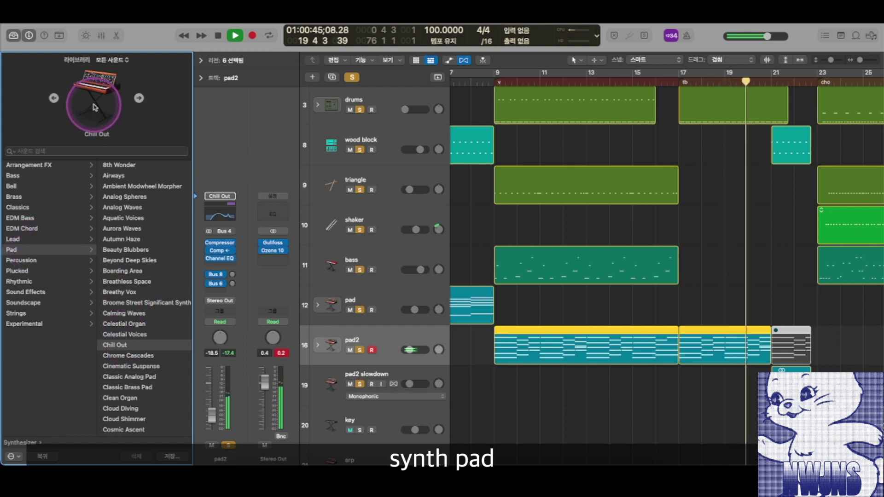
Inspect the Channel EQ curve on the pad2 track, close it, hide the sound library and deselect the pad2 regions
{"action": "left_click", "coordinate": [226, 218]}
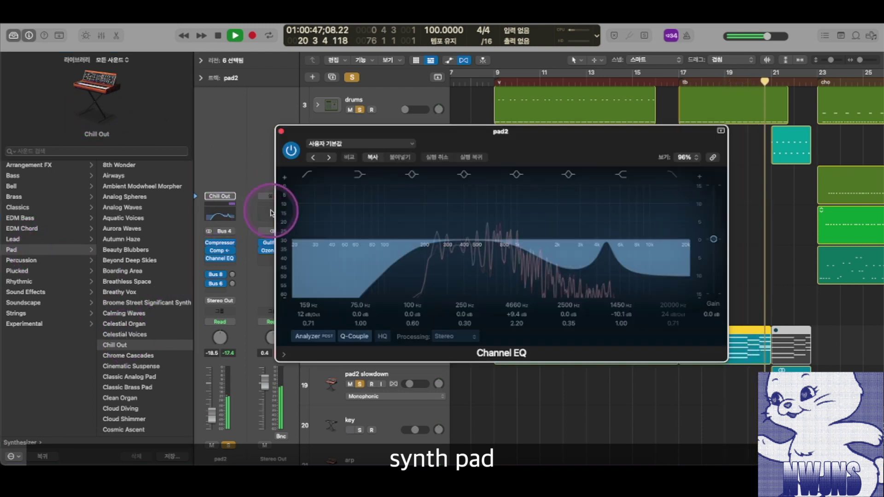
{"action": "left_click", "coordinate": [281, 131]}
{"action": "left_click", "coordinate": [14, 36]}
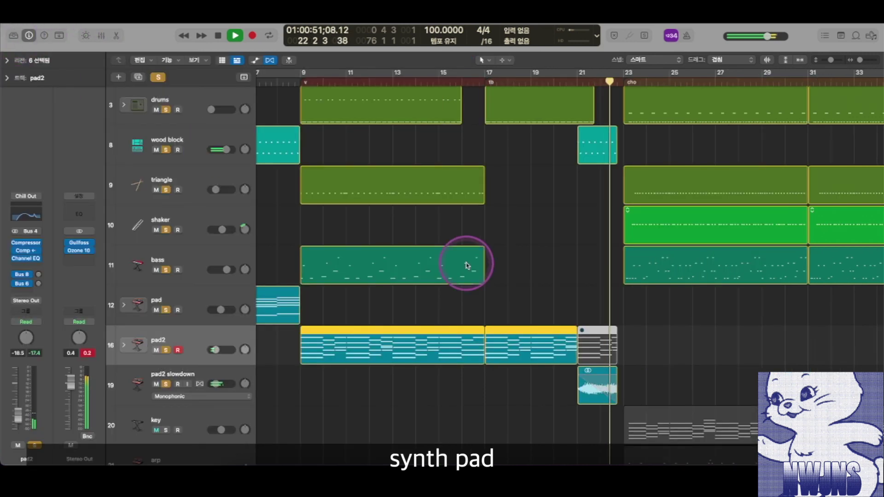
{"action": "left_click", "coordinate": [556, 270]}
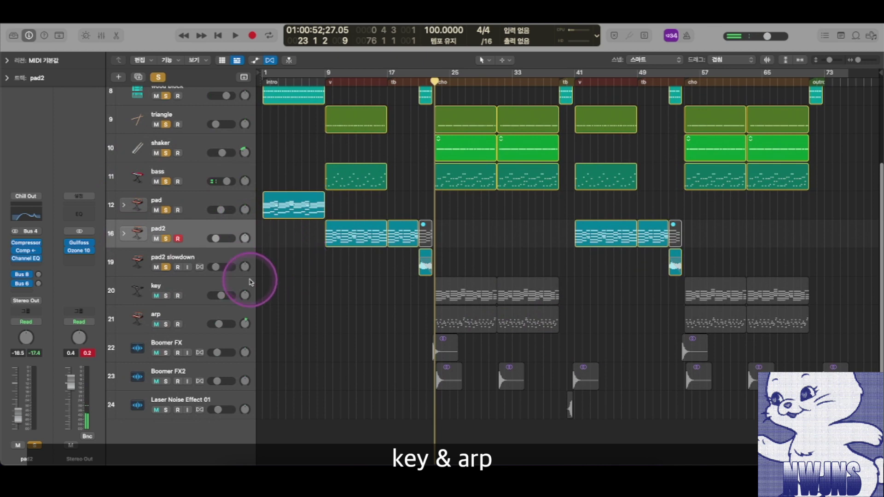
Turn off solo on the drums through pad2 slowdown tracks and solo the key track instead
{"action": "scroll", "coordinate": [154, 152], "scroll_direction": "up", "scroll_amount": 3}
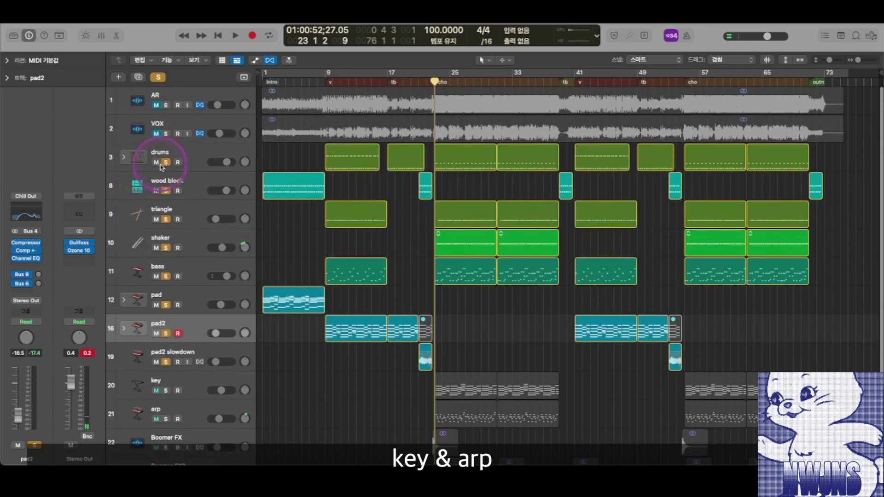
{"action": "left_click_drag", "start_coordinate": [165, 162], "coordinate": [167, 361]}
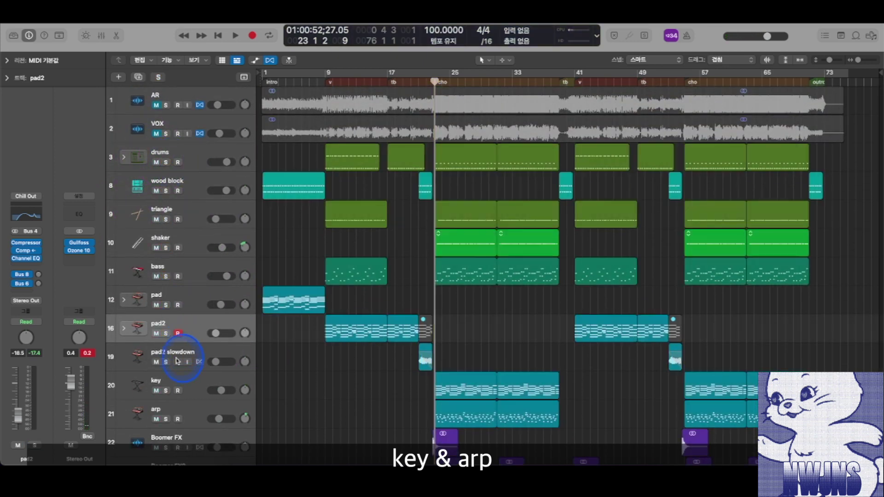
{"action": "left_click", "coordinate": [164, 391]}
Place the playhead at the beginning of bar 22, ahead of the chorus, with all tracks in view
{"action": "key", "text": "super+Right"}
{"action": "key", "text": "super+Right"}
{"action": "key", "text": "super+Right"}
{"action": "key", "text": "super+Right"}
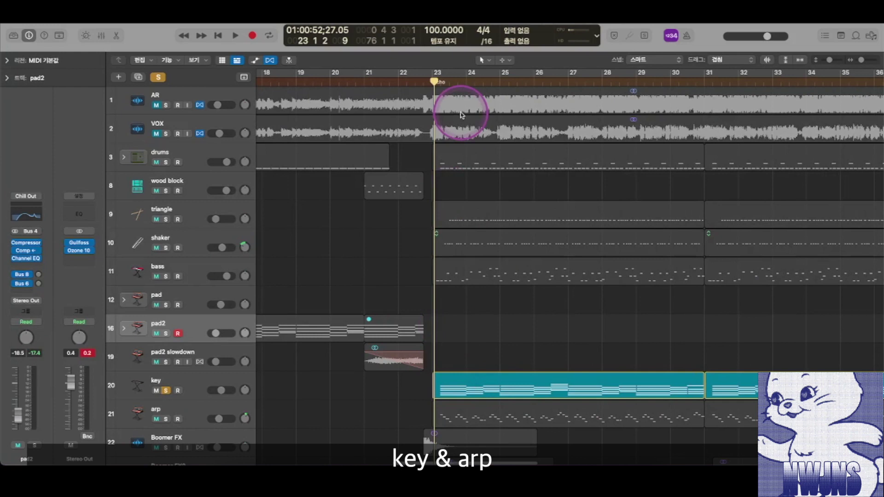
{"action": "left_click", "coordinate": [431, 81]}
{"action": "scroll", "coordinate": [431, 83], "scroll_direction": "right", "scroll_amount": 1}
{"action": "left_click", "coordinate": [430, 81]}
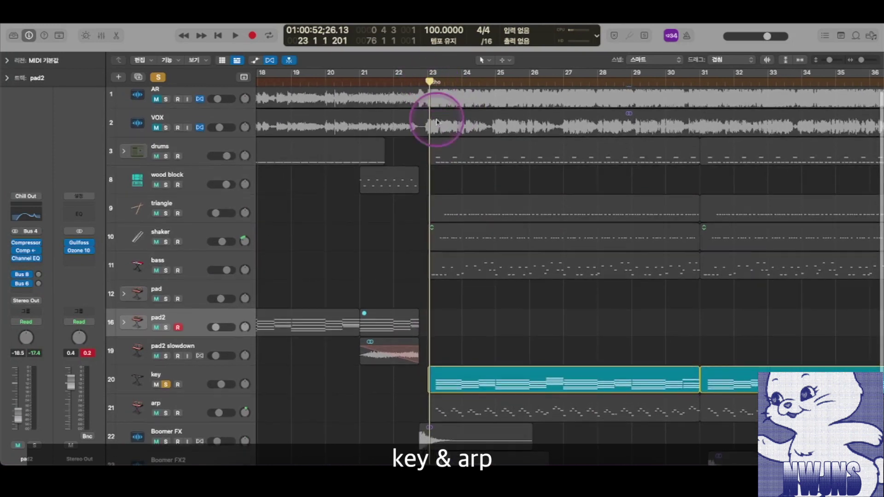
{"action": "scroll", "coordinate": [463, 223], "scroll_direction": "down", "scroll_amount": 4}
{"action": "scroll", "coordinate": [463, 221], "scroll_direction": "up", "scroll_amount": 3}
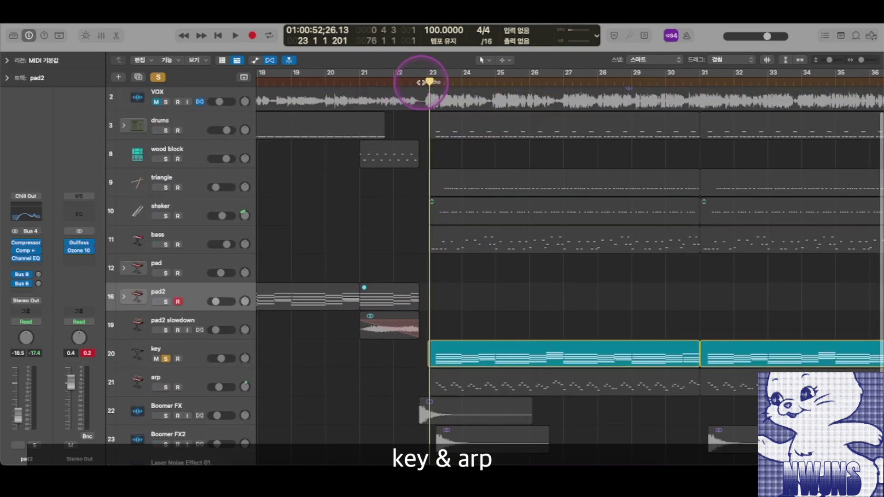
{"action": "left_click", "coordinate": [399, 82]}
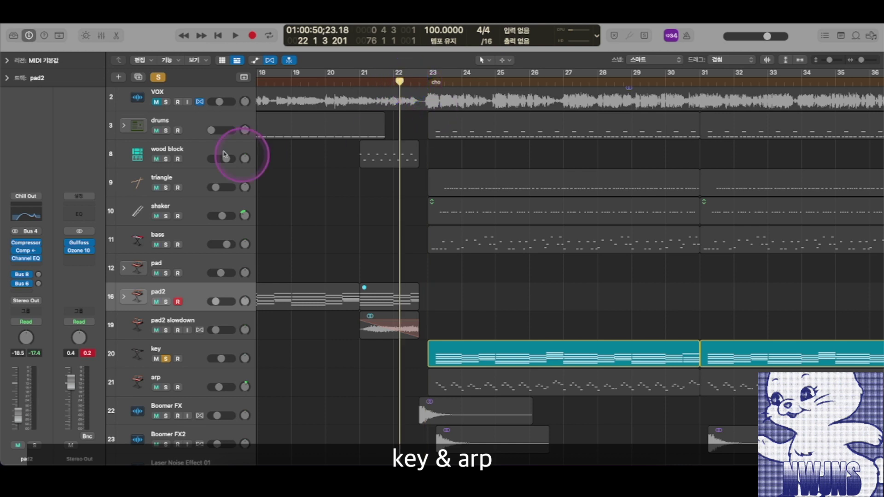
{"action": "scroll", "coordinate": [322, 219], "scroll_direction": "down", "scroll_amount": 3}
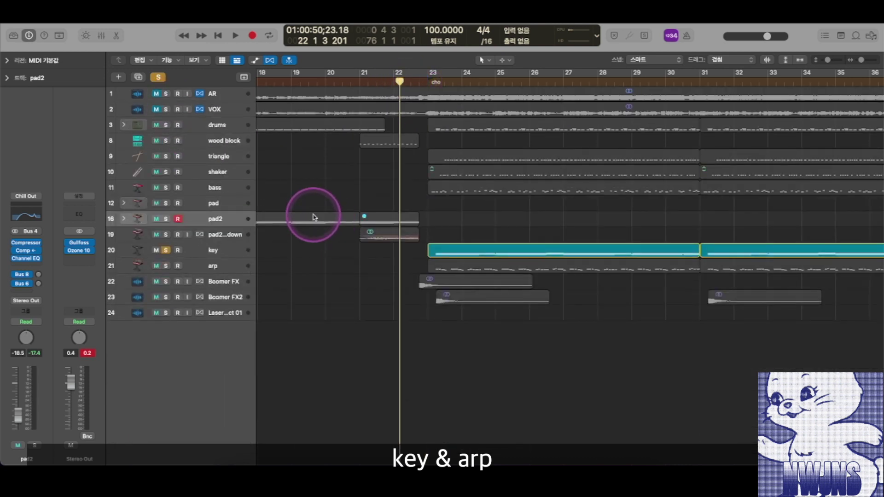
Play from bar 22 into the chorus, turn off the key track's solo during playback and stop
{"action": "key", "text": "space"}
{"action": "left_click", "coordinate": [166, 250]}
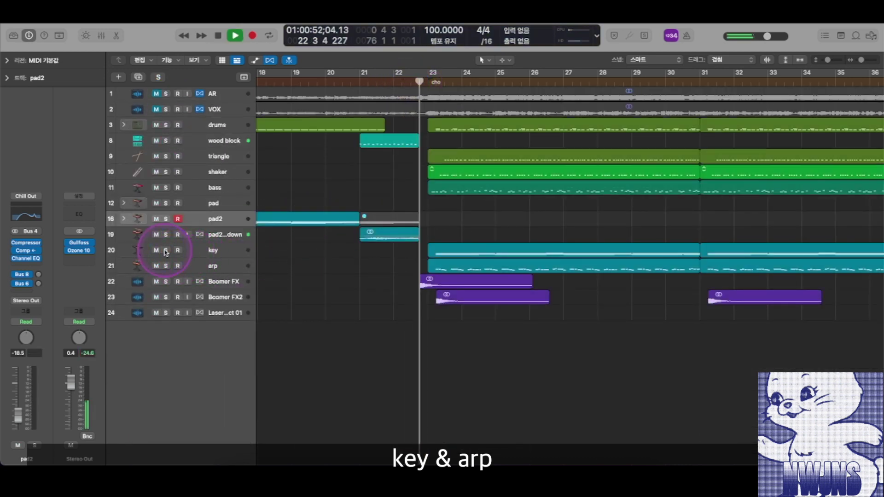
{"action": "key", "text": "space"}
Play the unsoloed arrangement from about beat 3 of bar 22 through the transition and stop in bar 23
{"action": "left_click", "coordinate": [426, 82]}
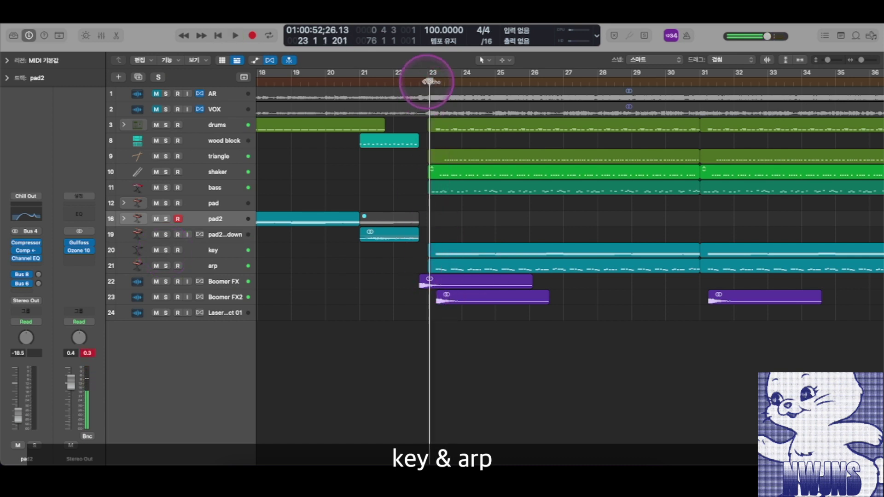
{"action": "key", "text": "super+Right"}
{"action": "key", "text": "super+Right"}
{"action": "key", "text": "super+Right"}
{"action": "key", "text": "super+Right"}
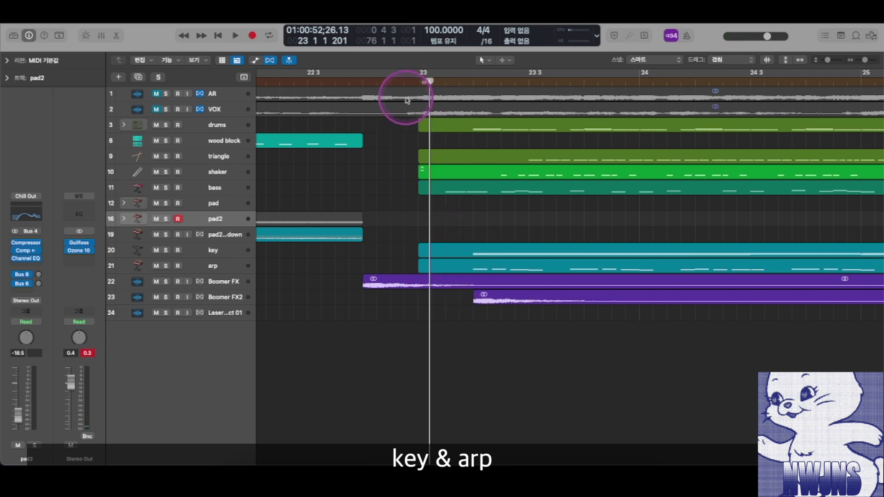
{"action": "left_click_drag", "start_coordinate": [414, 81], "coordinate": [403, 81]}
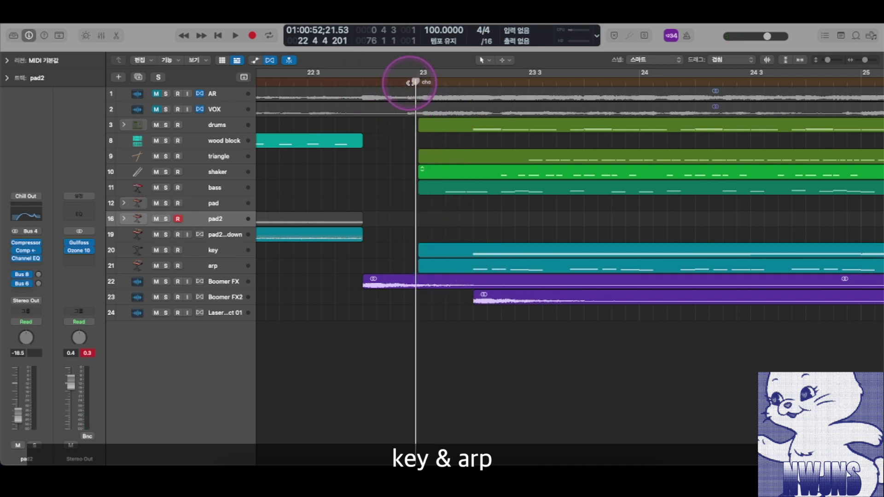
{"action": "double_click", "coordinate": [291, 82]}
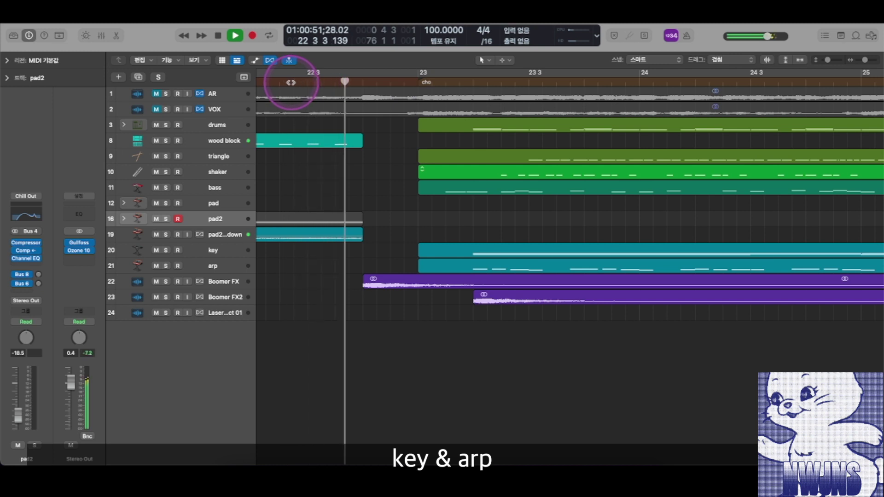
{"action": "left_click", "coordinate": [459, 223]}
{"action": "key", "text": "space"}
{"action": "scroll", "coordinate": [512, 228], "scroll_direction": "up", "scroll_amount": 3}
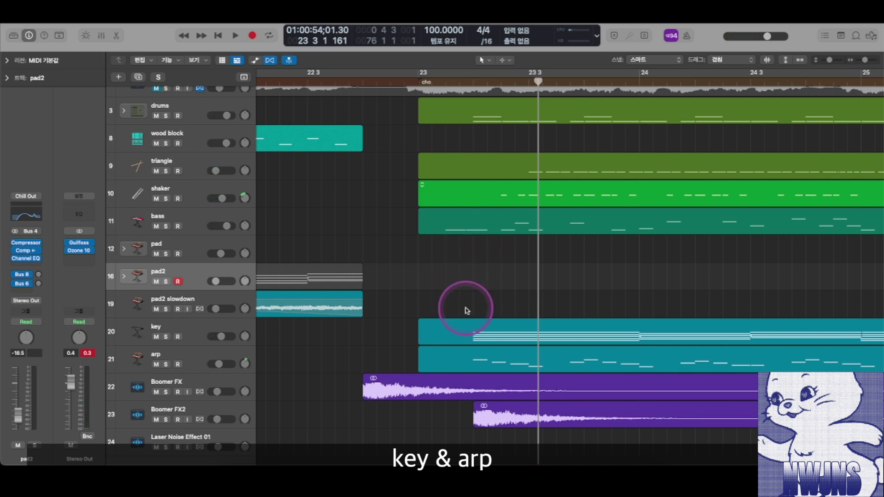
Solo the arp track, play it from just before bar 23 and add the key track to the solo during playback
{"action": "left_click", "coordinate": [415, 81]}
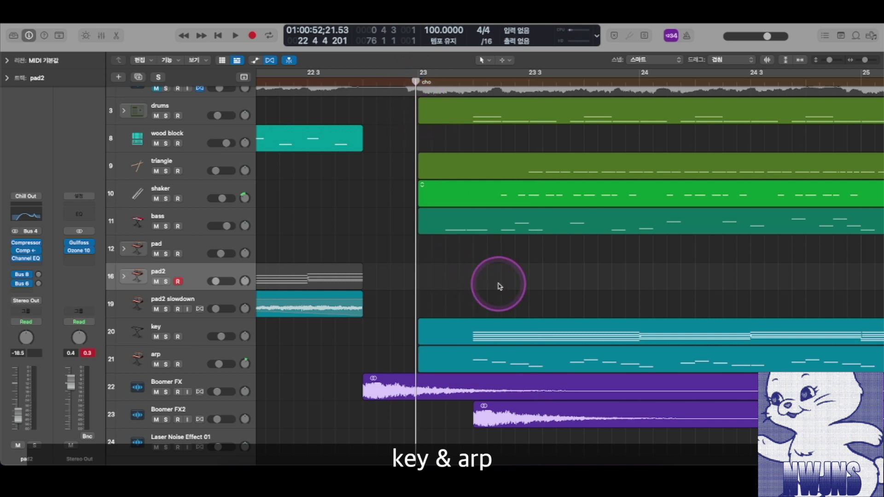
{"action": "scroll", "coordinate": [499, 287], "scroll_direction": "down", "scroll_amount": 2}
{"action": "key", "text": "super+Left"}
{"action": "key", "text": "super+Left"}
{"action": "key", "text": "super+Left"}
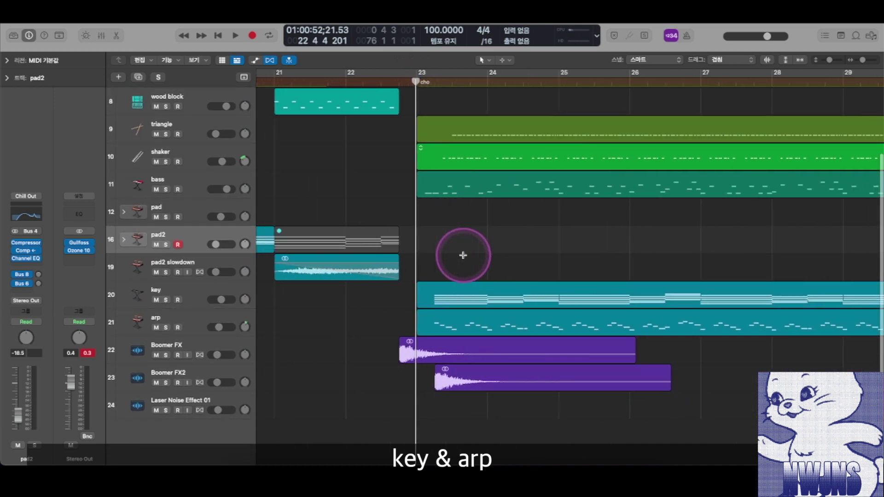
{"action": "scroll", "coordinate": [493, 322], "scroll_direction": "right", "scroll_amount": 2}
{"action": "left_click", "coordinate": [209, 318]}
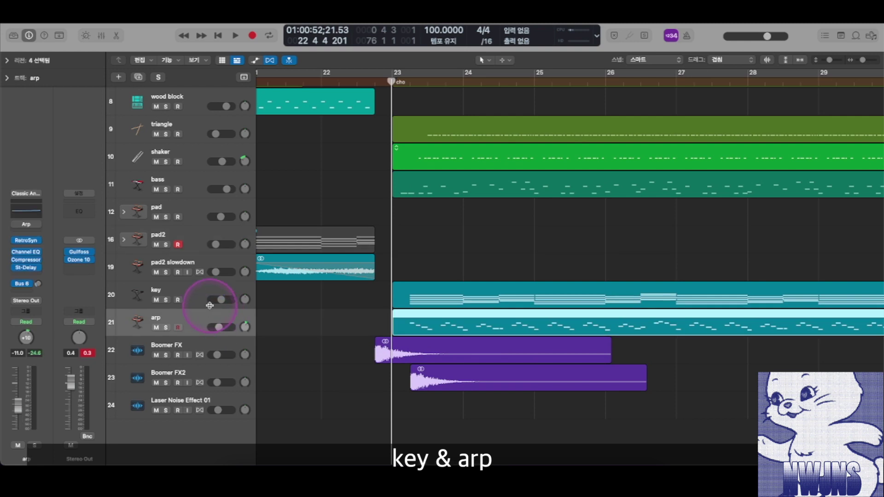
{"action": "left_click", "coordinate": [165, 327]}
{"action": "key", "text": "space"}
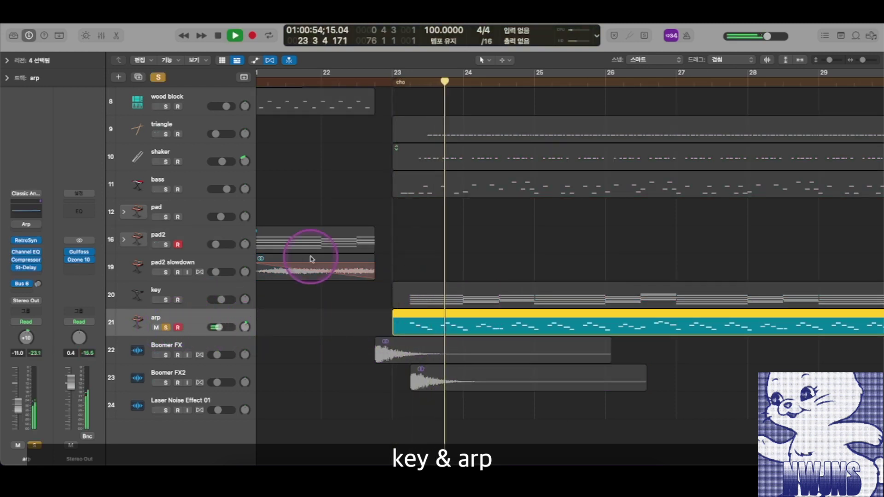
{"action": "key", "text": "super+Left"}
{"action": "key", "text": "super+Left"}
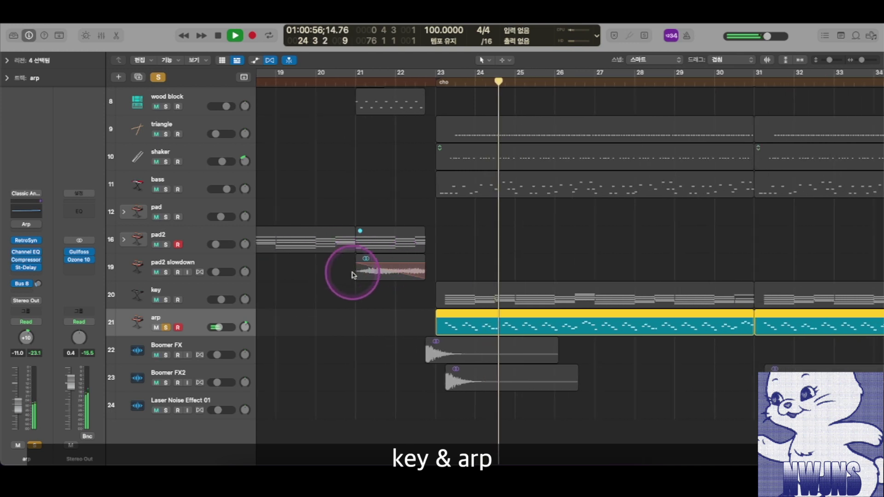
{"action": "left_click", "coordinate": [167, 300]}
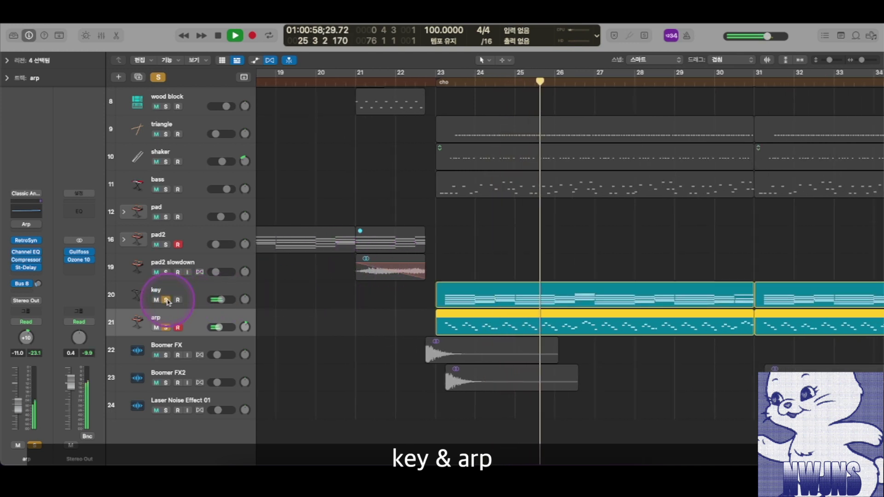
Select the key track, show its 80s Bitrate Synth patch in the sound library, stop playback and hide the library
{"action": "left_click", "coordinate": [202, 294]}
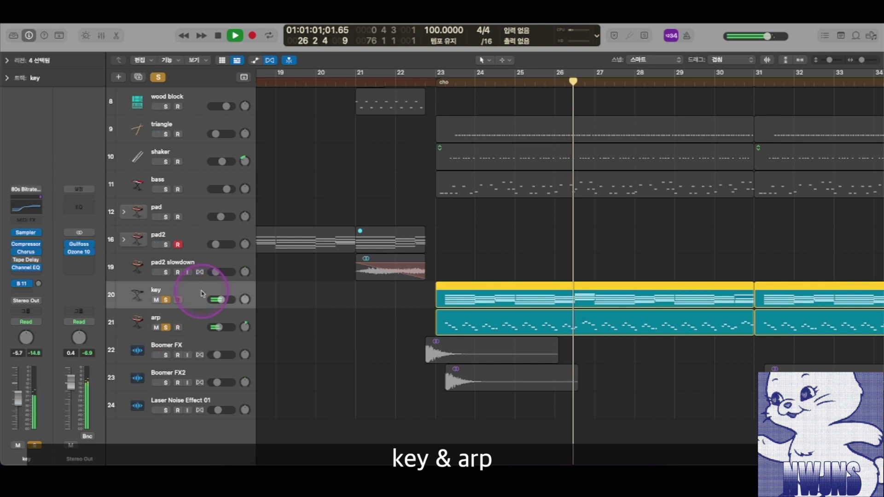
{"action": "left_click", "coordinate": [14, 36]}
{"action": "left_click", "coordinate": [143, 168]}
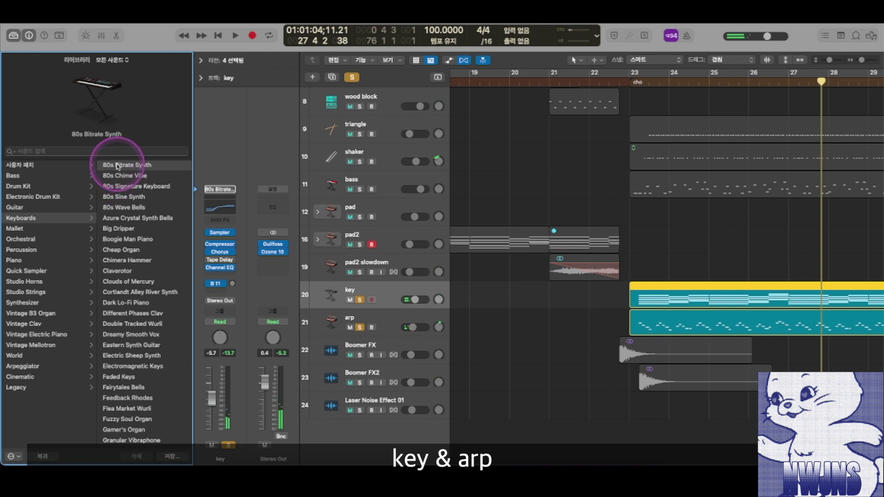
{"action": "left_click", "coordinate": [13, 36]}
Select the arp track, show its Classic Analog Arp patch in the sound library and hide the library
{"action": "left_click", "coordinate": [186, 319]}
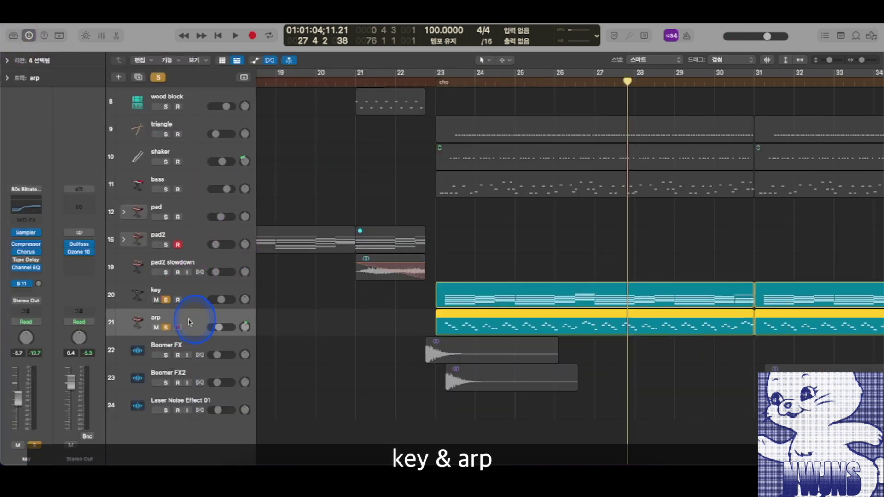
{"action": "left_click", "coordinate": [17, 37]}
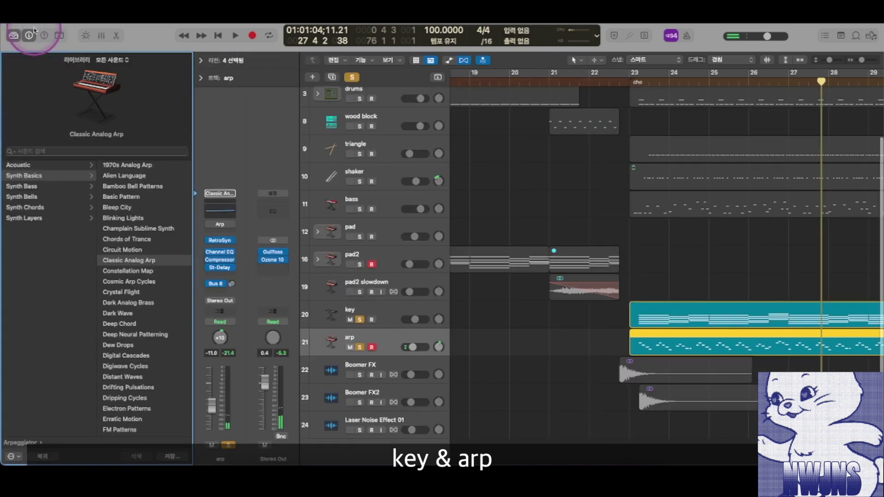
{"action": "left_click", "coordinate": [13, 36]}
Enlarge the track heights to show the key and arp regions in detail and deselect the arp regions
{"action": "key", "text": "super+Down"}
{"action": "key", "text": "super+Down"}
{"action": "key", "text": "super+Down"}
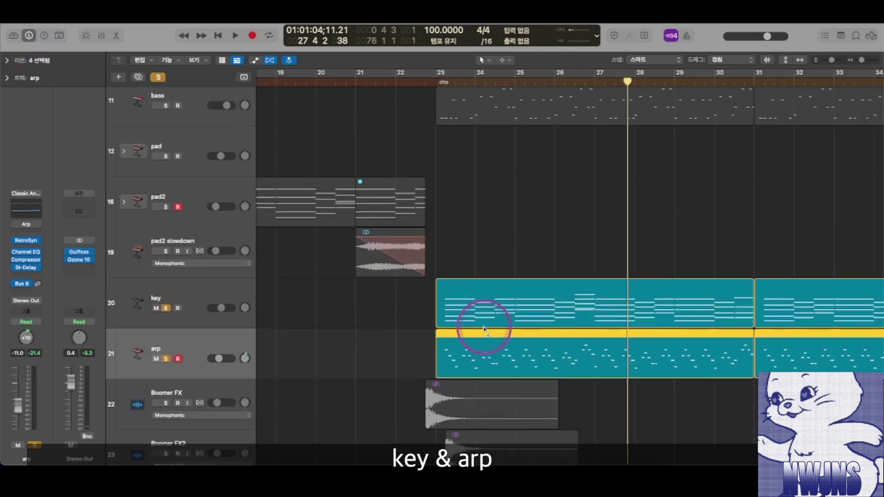
{"action": "scroll", "coordinate": [453, 353], "scroll_direction": "down", "scroll_amount": 3}
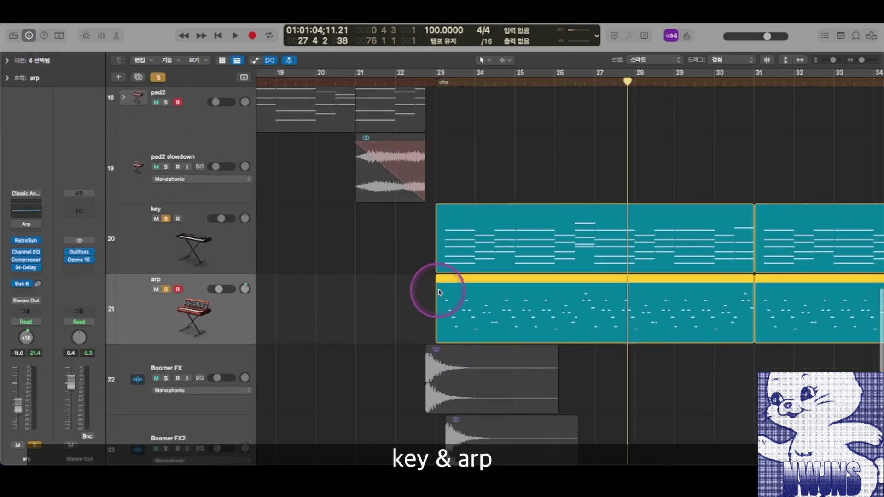
{"action": "left_click", "coordinate": [415, 316]}
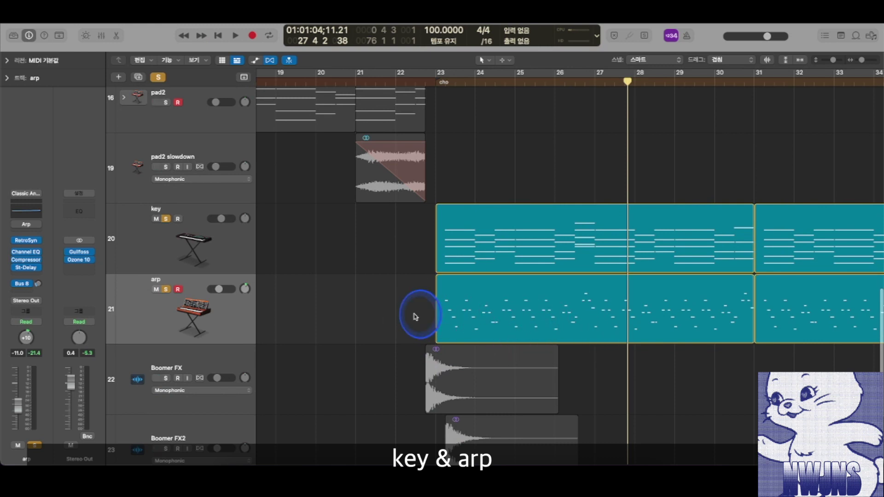
Open the arp region at bar 23 in the piano roll, examine its note pattern and close the editor
{"action": "double_click", "coordinate": [496, 309]}
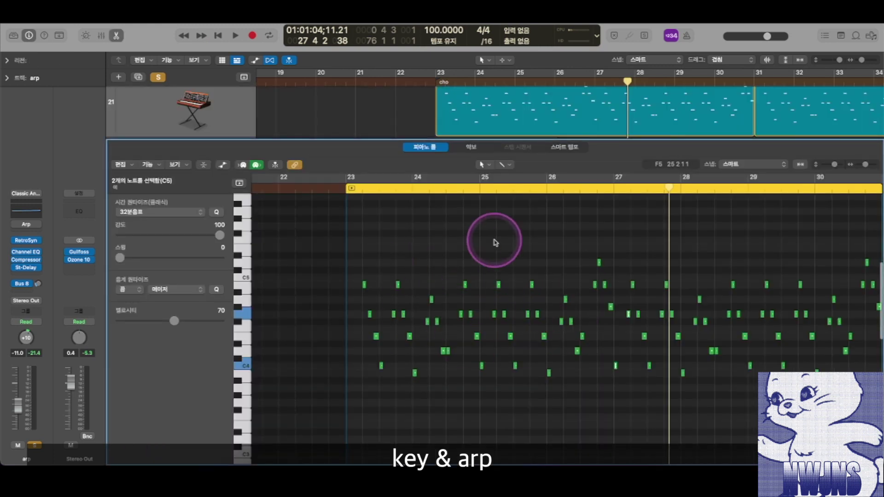
{"action": "key", "text": "super+Right"}
{"action": "key", "text": "super+Right"}
{"action": "key", "text": "super+Right"}
{"action": "key", "text": "super+Left"}
{"action": "key", "text": "super+Left"}
{"action": "key", "text": "super+Left"}
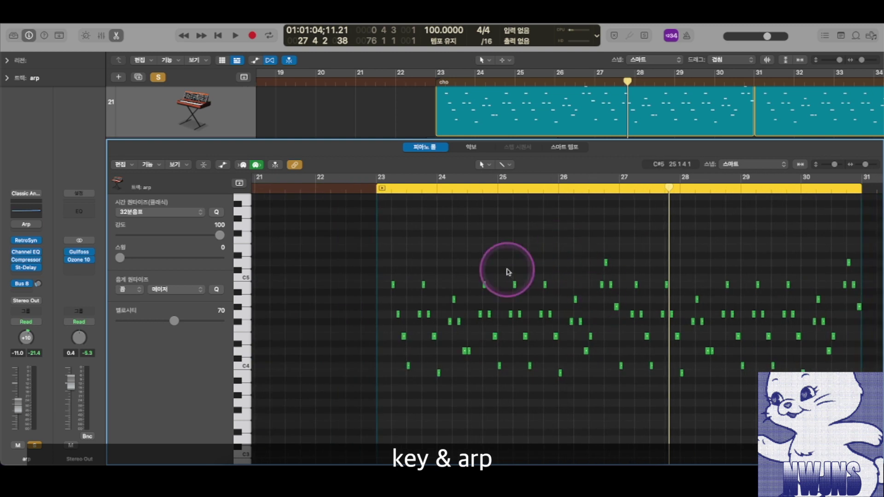
{"action": "key", "text": "p"}
Play the soloed key and arp tracks together from the chorus start at bar 23, stop at bar 27 and deselect the arp region
{"action": "scroll", "coordinate": [533, 224], "scroll_direction": "up", "scroll_amount": 4}
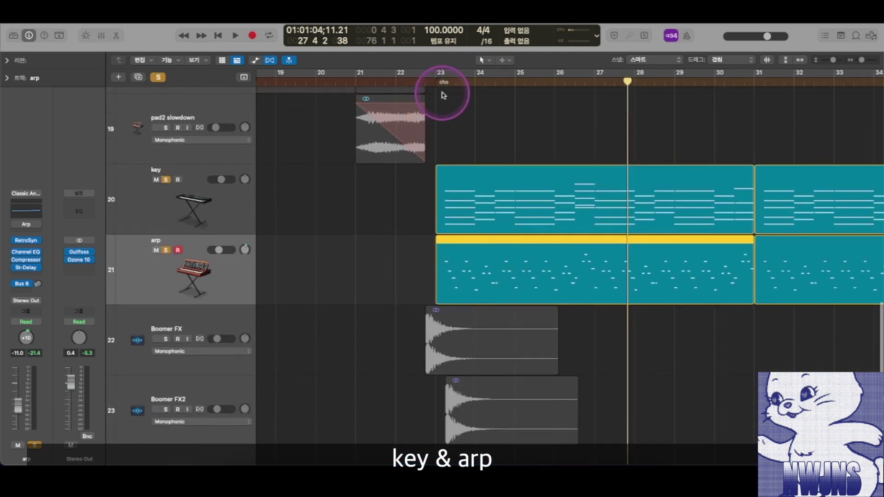
{"action": "double_click", "coordinate": [434, 80]}
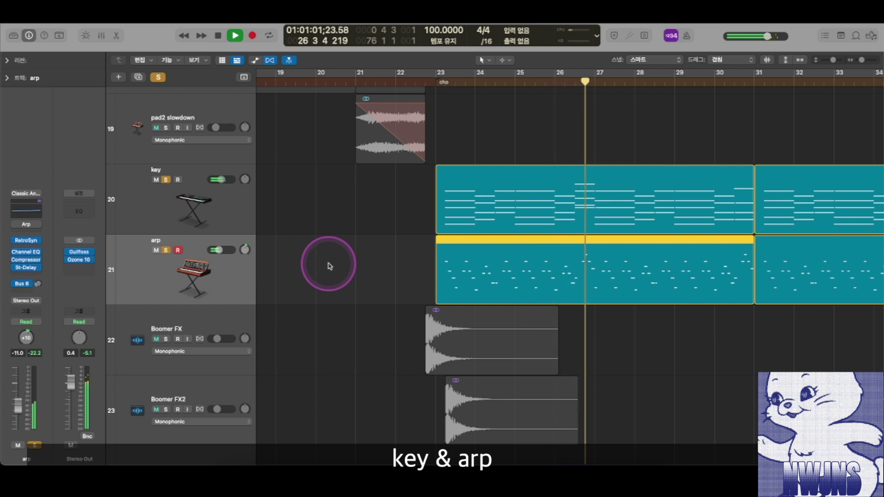
{"action": "key", "text": "space"}
{"action": "left_click", "coordinate": [328, 239]}
{"action": "scroll", "coordinate": [450, 233], "scroll_direction": "up", "scroll_amount": 4}
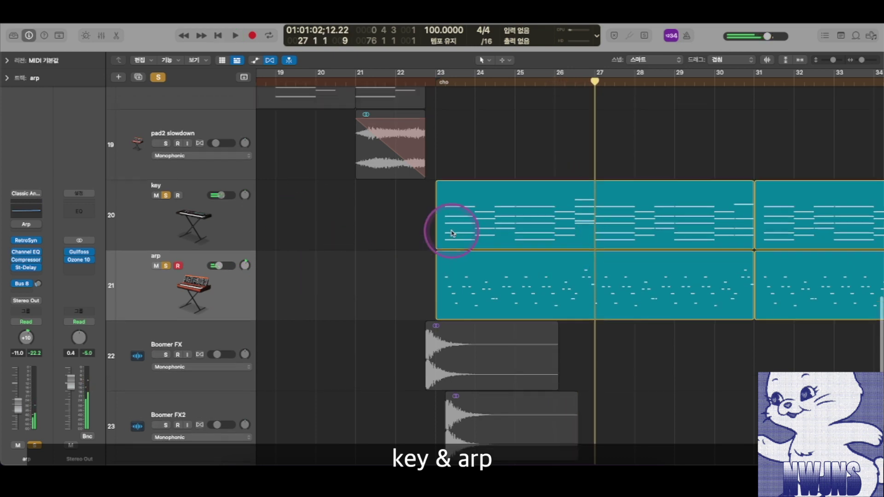
{"action": "key", "text": "super+Left"}
{"action": "key", "text": "super+Left"}
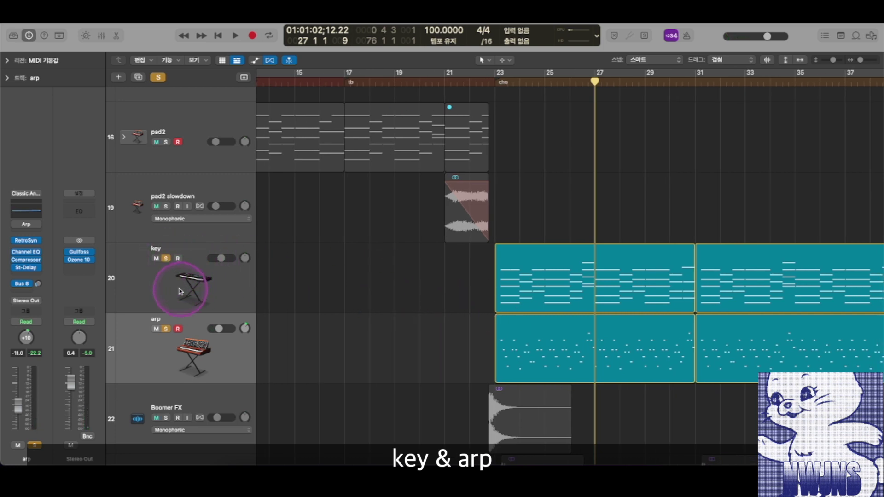
Show the key and arp tracks' patches in the sound library, hide the library and deselect the regions
{"action": "left_click", "coordinate": [162, 292]}
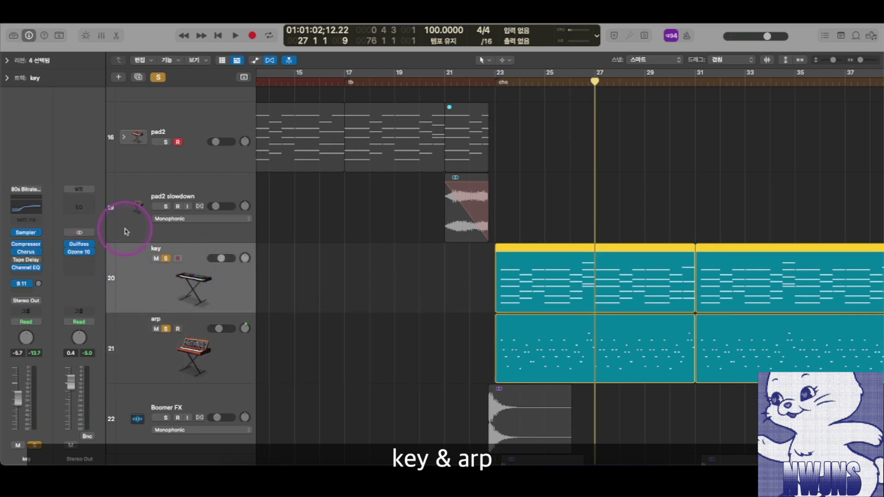
{"action": "left_click", "coordinate": [13, 35]}
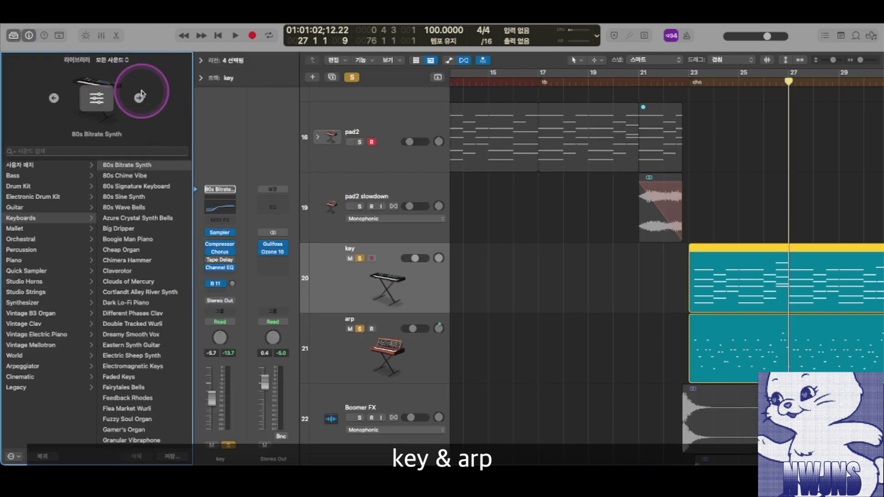
{"action": "left_click", "coordinate": [354, 356]}
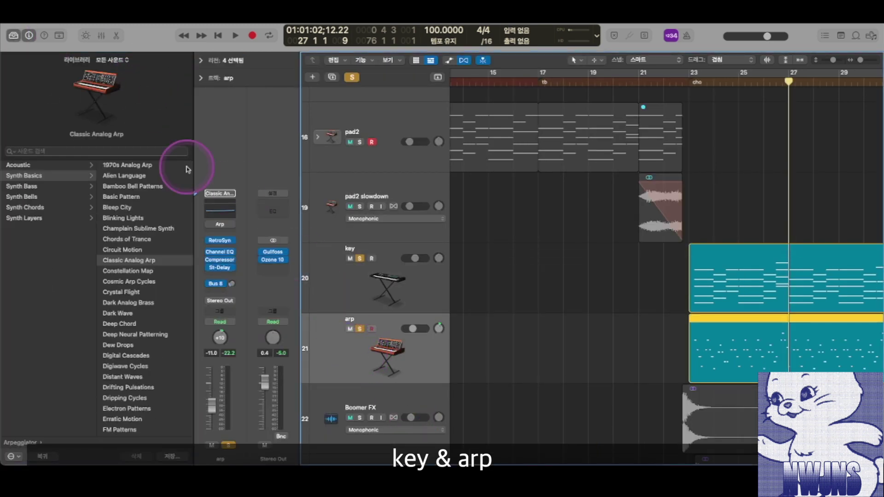
{"action": "left_click", "coordinate": [16, 38]}
{"action": "left_click", "coordinate": [413, 320]}
Reduce the track heights, turn off solo on the key and arp tracks and select the Boomer FX track
{"action": "key", "text": "super+Up"}
{"action": "key", "text": "super+Up"}
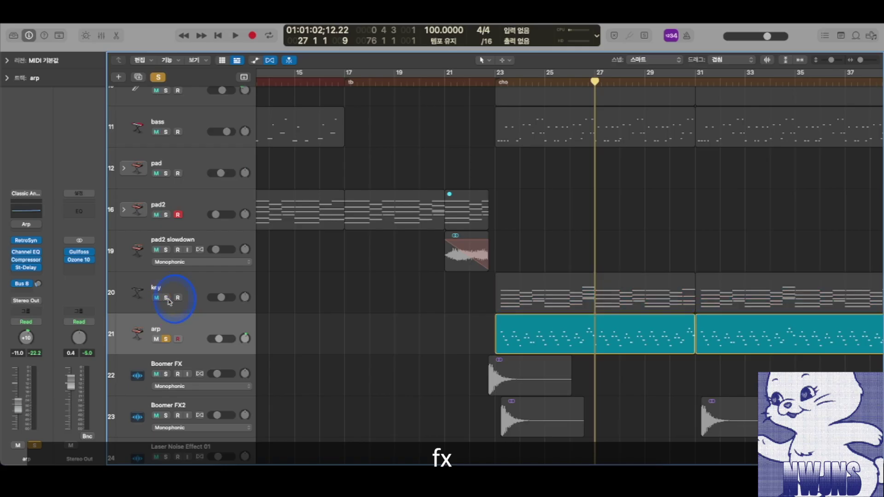
{"action": "left_click", "coordinate": [279, 345]}
{"action": "scroll", "coordinate": [412, 344], "scroll_direction": "down", "scroll_amount": 2}
{"action": "left_click", "coordinate": [212, 306]}
{"action": "left_click", "coordinate": [448, 303]}
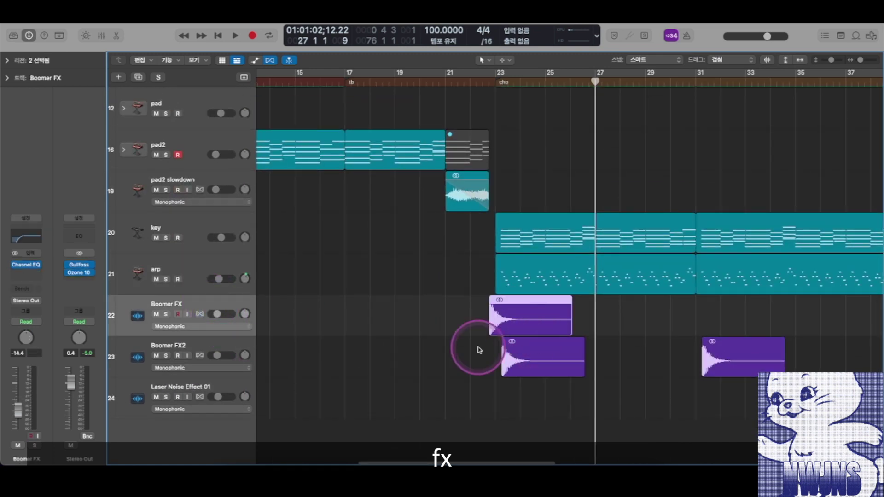
Solo the Boomer FX track, play its impact leading into the chorus at bar 23, stop and unsolo it
{"action": "left_click", "coordinate": [166, 315]}
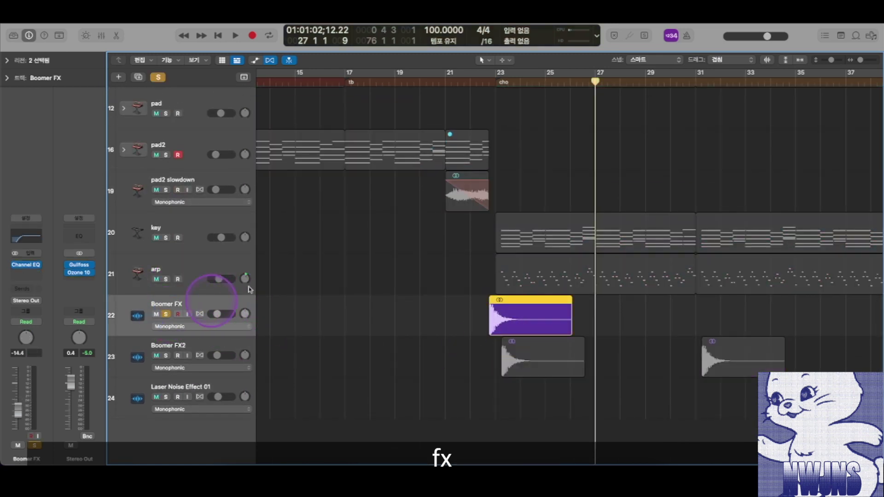
{"action": "double_click", "coordinate": [479, 85]}
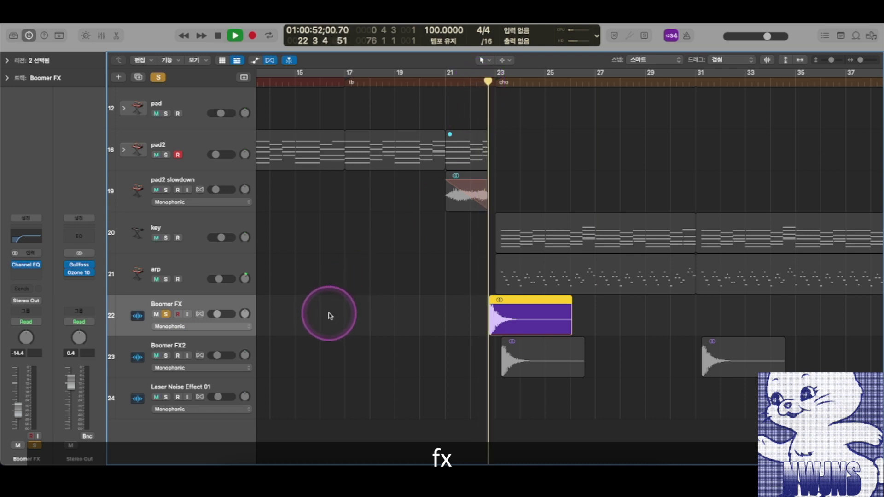
{"action": "key", "text": "space"}
{"action": "left_click", "coordinate": [166, 315]}
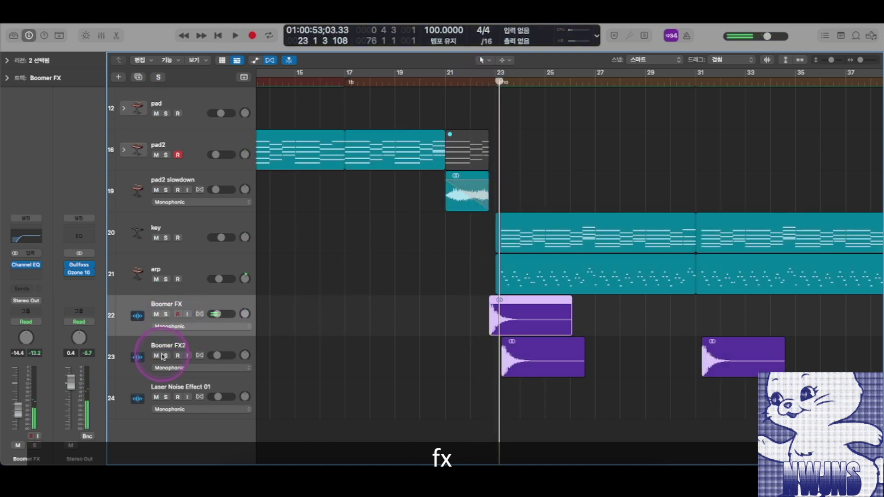
Solo the Boomer FX2 track, play its hit just after bar 23, stop and unsolo it
{"action": "left_click", "coordinate": [163, 356]}
{"action": "key", "text": "space"}
{"action": "key", "text": "space"}
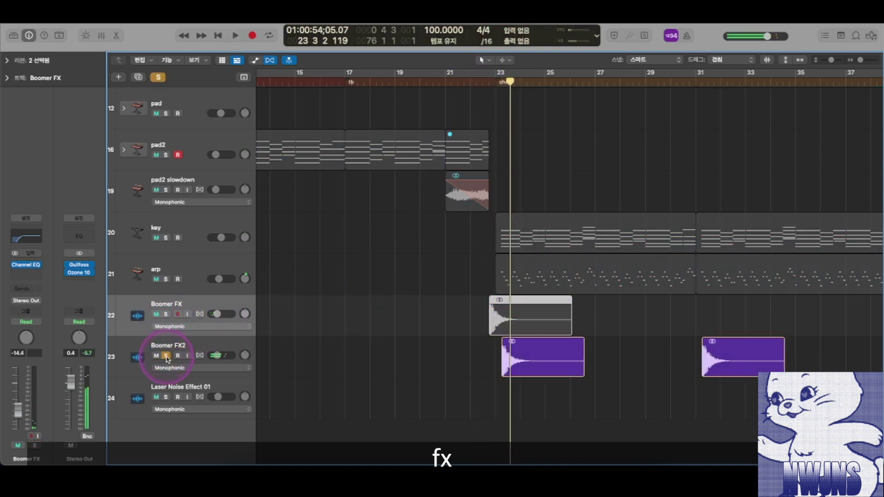
{"action": "left_click", "coordinate": [166, 358]}
Play the full arrangement from the transition before bar 41 into the second verse, stop at bar 42 and deselect the Boomer FX regions
{"action": "key", "text": "z"}
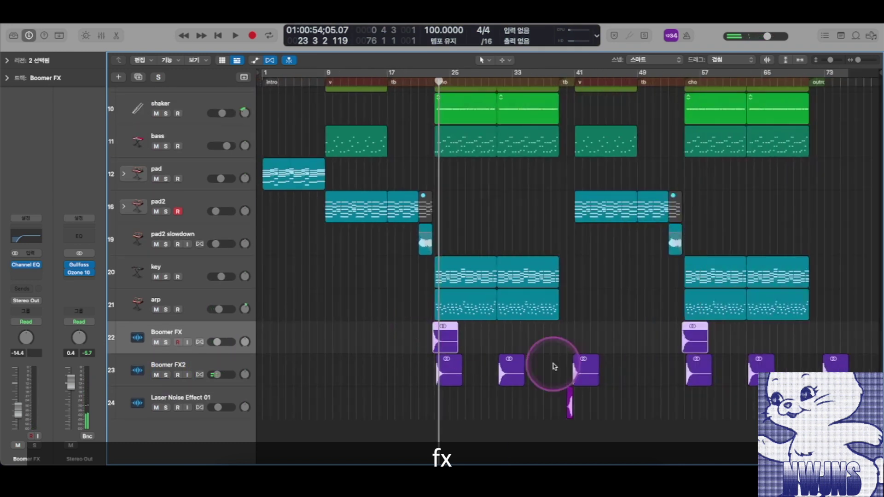
{"action": "left_click", "coordinate": [568, 82]}
{"action": "key", "text": "space"}
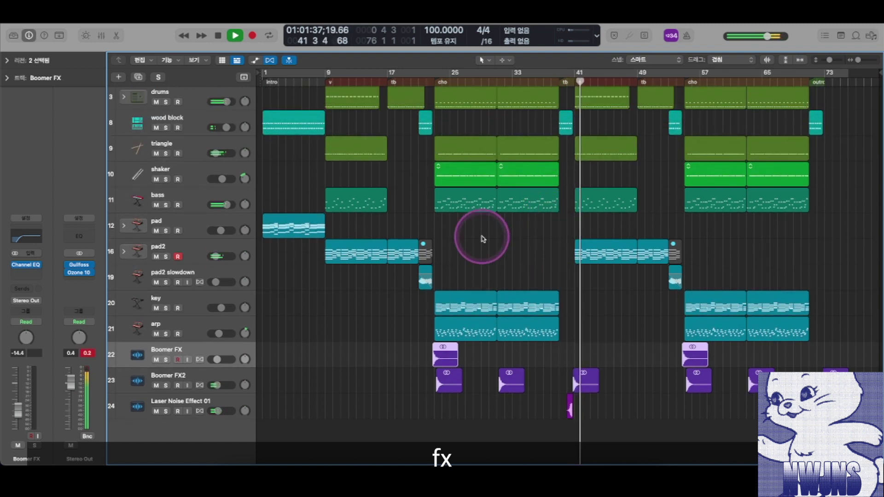
{"action": "left_click", "coordinate": [529, 256]}
{"action": "key", "text": "space"}
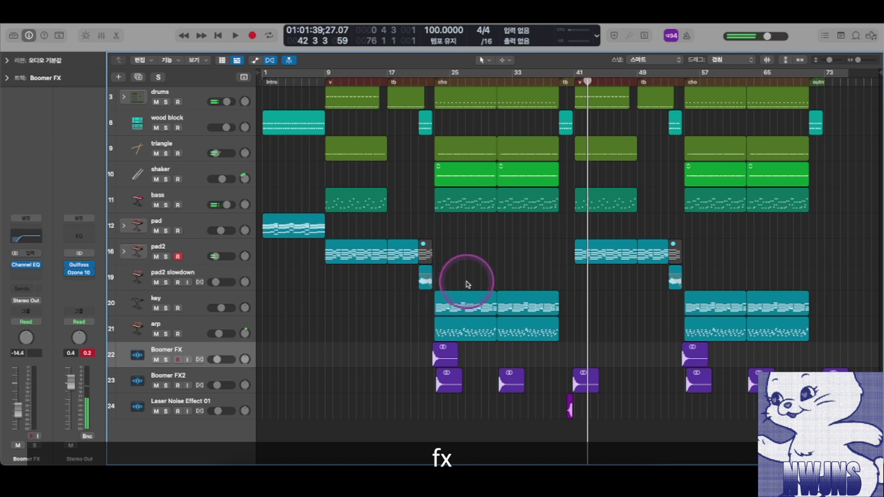
Fit all tracks of the arrangement in the window and unmute the VOX track
{"action": "key", "text": "z"}
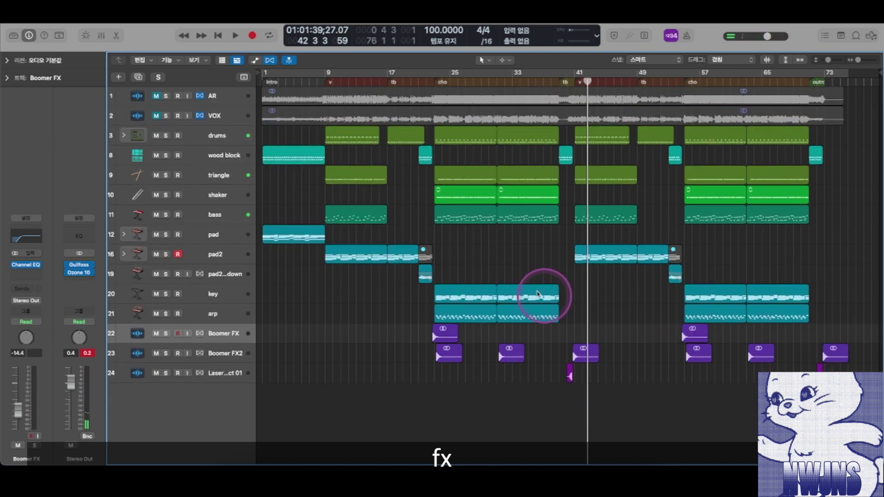
{"action": "key", "text": "super+Down"}
{"action": "key", "text": "super+Down"}
{"action": "key", "text": "super+Up"}
{"action": "key", "text": "super+Up"}
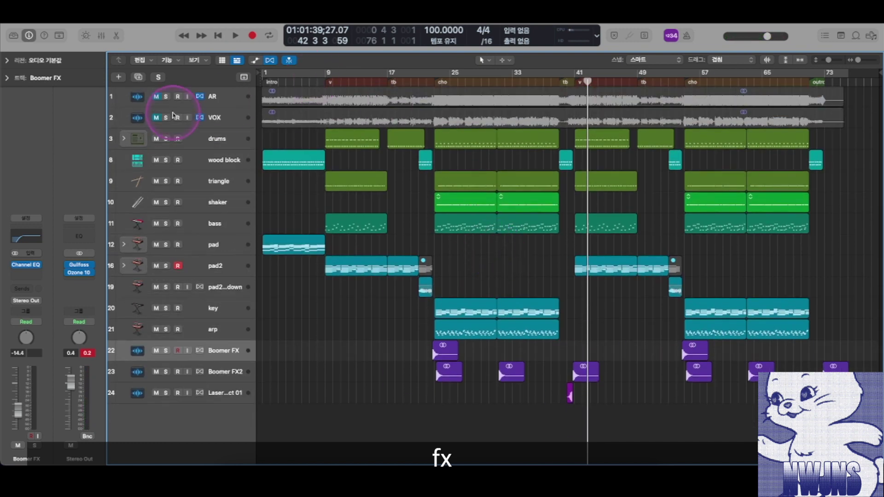
{"action": "left_click", "coordinate": [161, 116]}
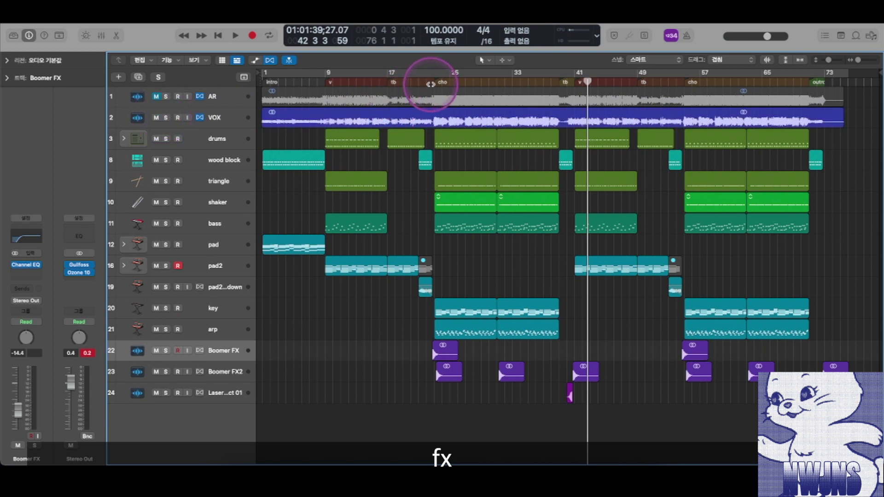
Play the arrangement with the vocals from bar 22 into the chorus, with the regions around bar 23 enlarged
{"action": "left_click", "coordinate": [427, 82]}
{"action": "left_click", "coordinate": [429, 82]}
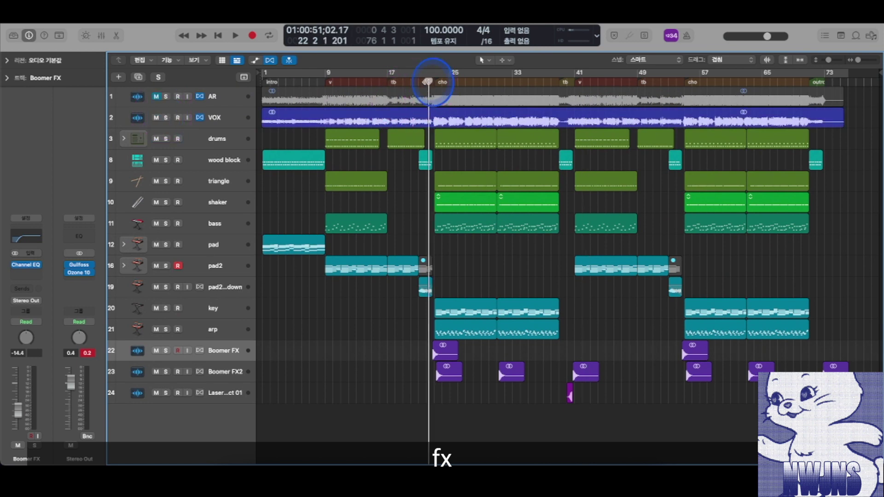
{"action": "key", "text": "space"}
{"action": "key", "text": "super+Right"}
{"action": "key", "text": "super+Right"}
{"action": "key", "text": "super+Right"}
{"action": "scroll", "coordinate": [406, 172], "scroll_direction": "up", "scroll_amount": 1}
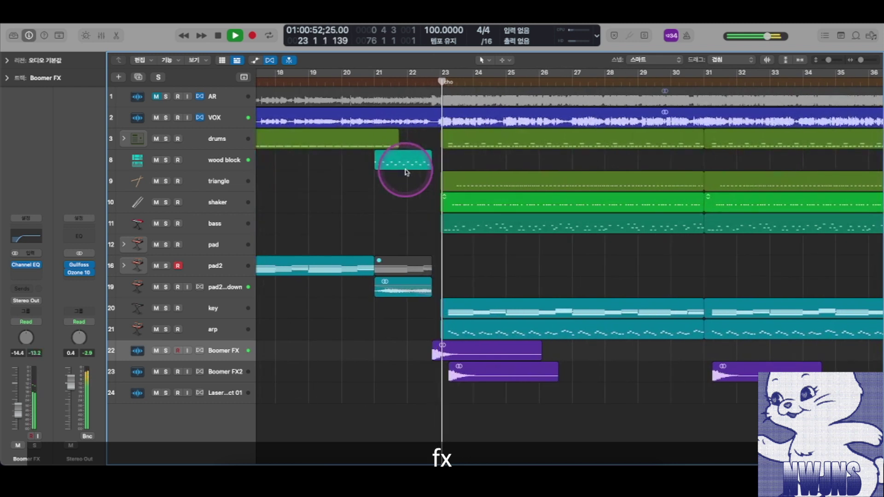
Compare the chorus with the VOX track muted and unmuted, leave VOX muted, widen the view of the arrangement and stop playback
{"action": "left_click", "coordinate": [156, 118]}
{"action": "left_click", "coordinate": [156, 119]}
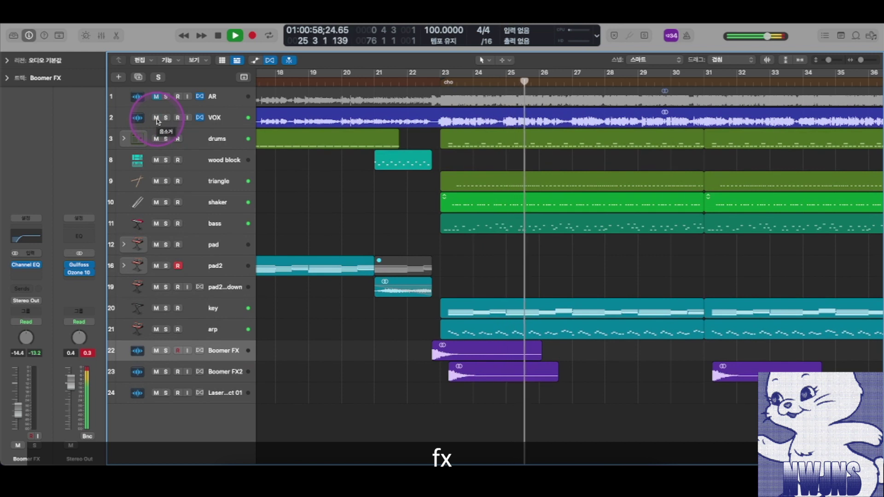
{"action": "scroll", "coordinate": [157, 122], "scroll_direction": "left", "scroll_amount": 1}
{"action": "left_click", "coordinate": [156, 119]}
{"action": "left_click", "coordinate": [524, 279]}
{"action": "scroll", "coordinate": [570, 264], "scroll_direction": "down", "scroll_amount": 5}
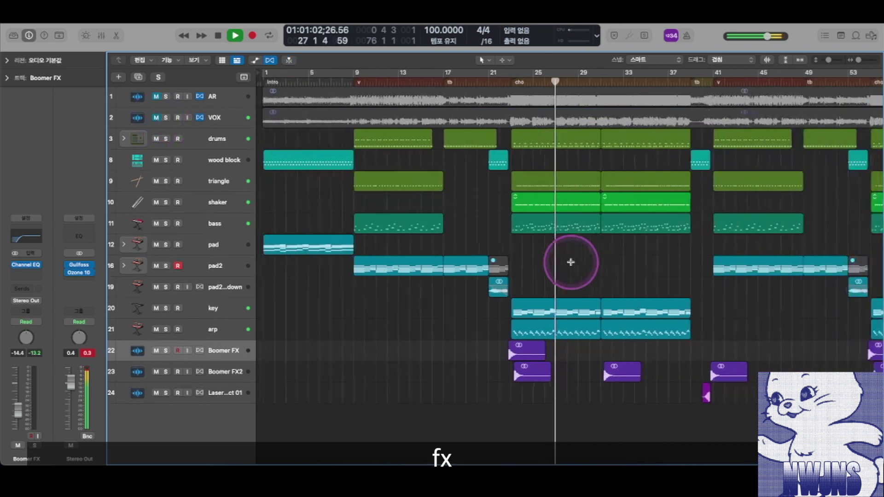
{"action": "key", "text": "space"}
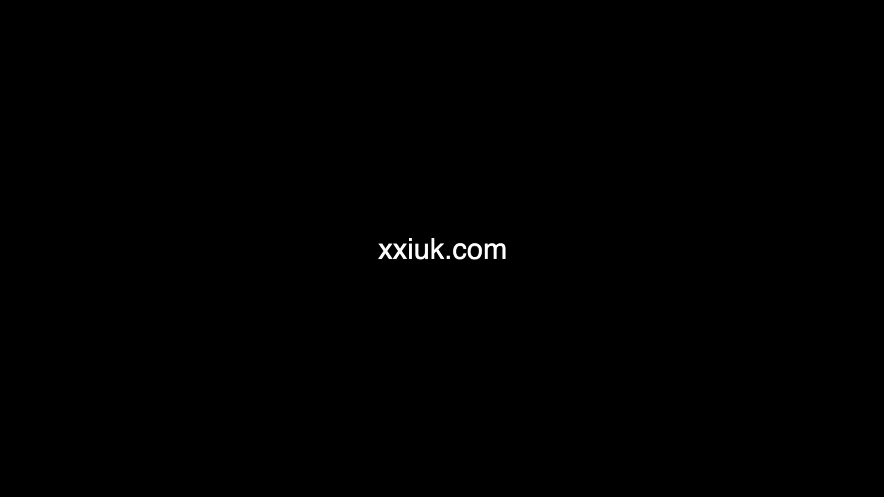